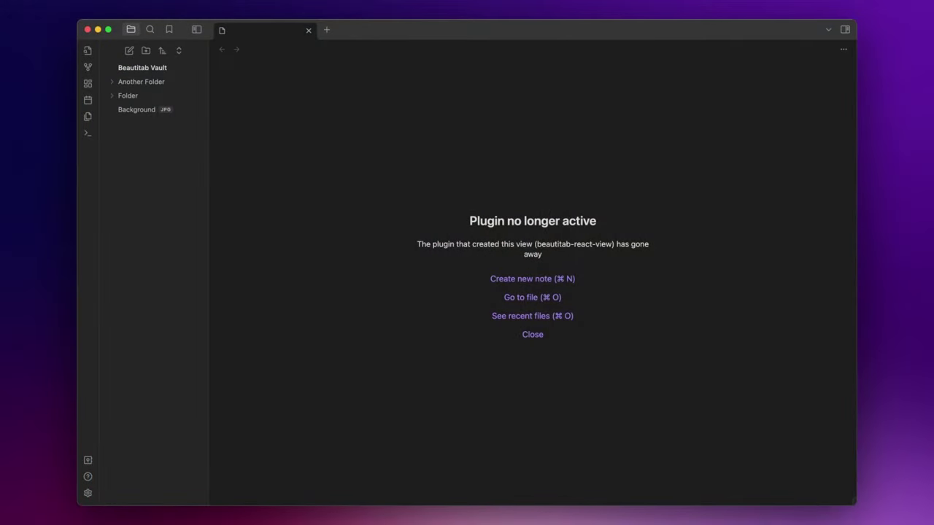
Install and enable the Beautitab community plugin, and close the settings to show the new tab view.
key(super+comma)
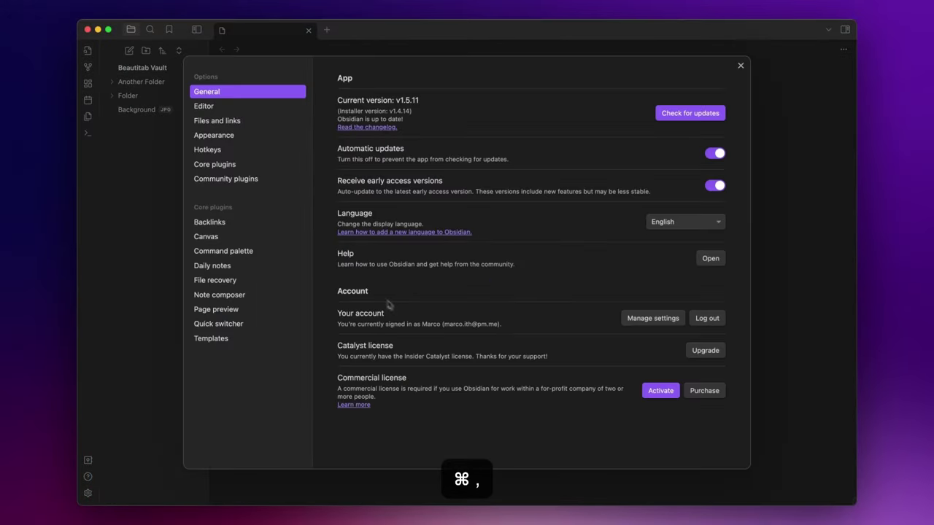
click(248, 180)
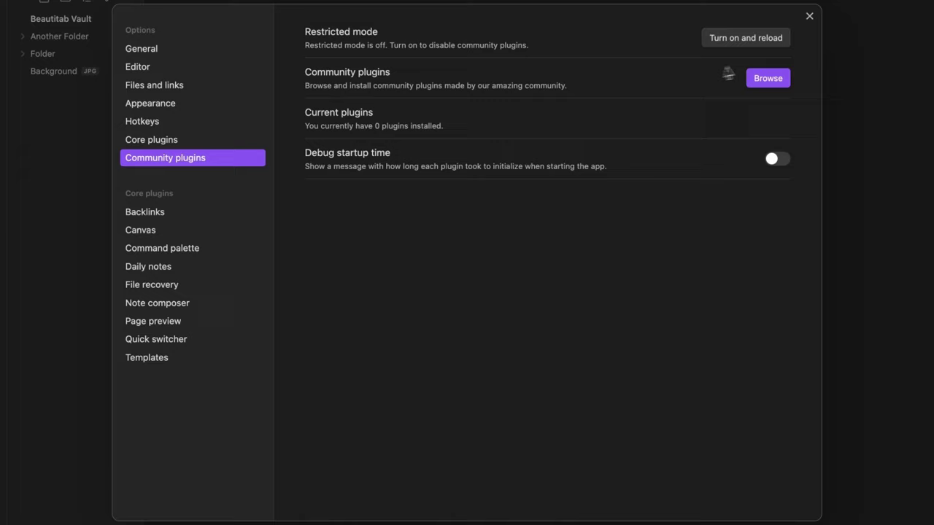
click(703, 115)
text(beautit)
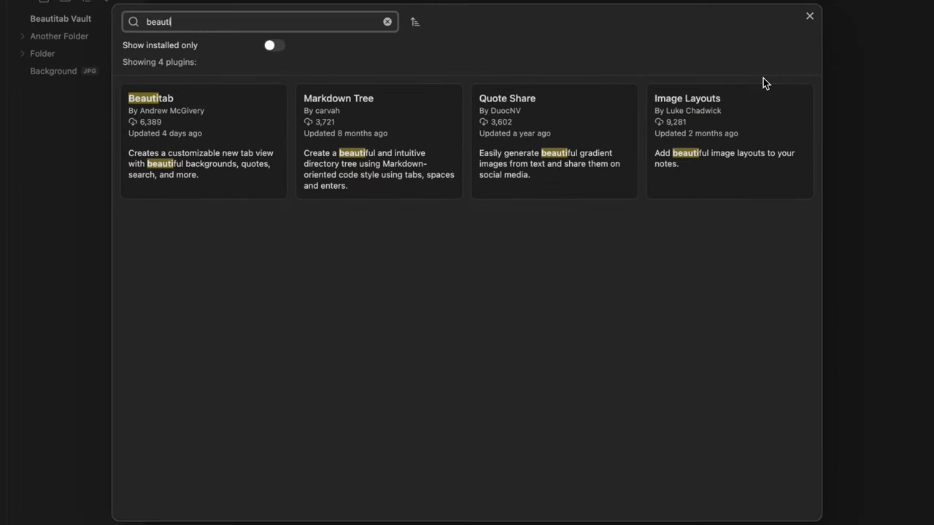
click(281, 122)
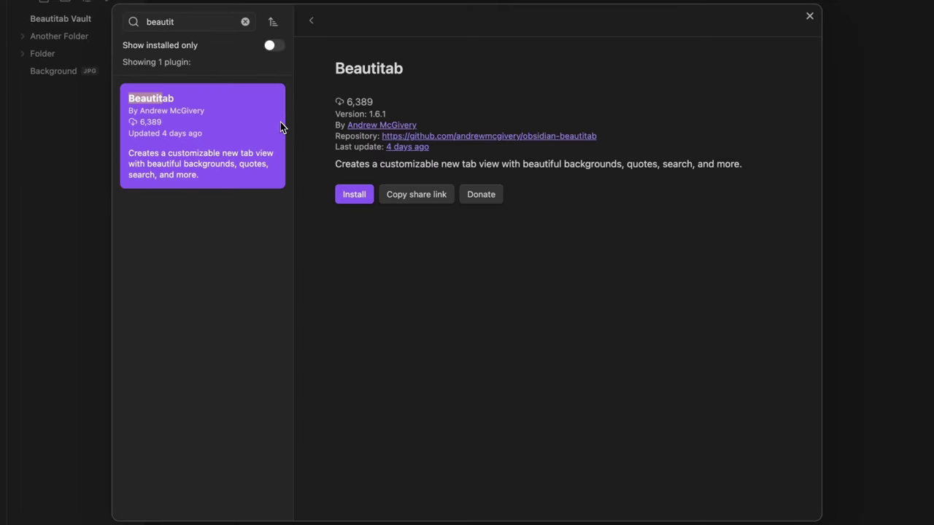
click(353, 194)
click(354, 194)
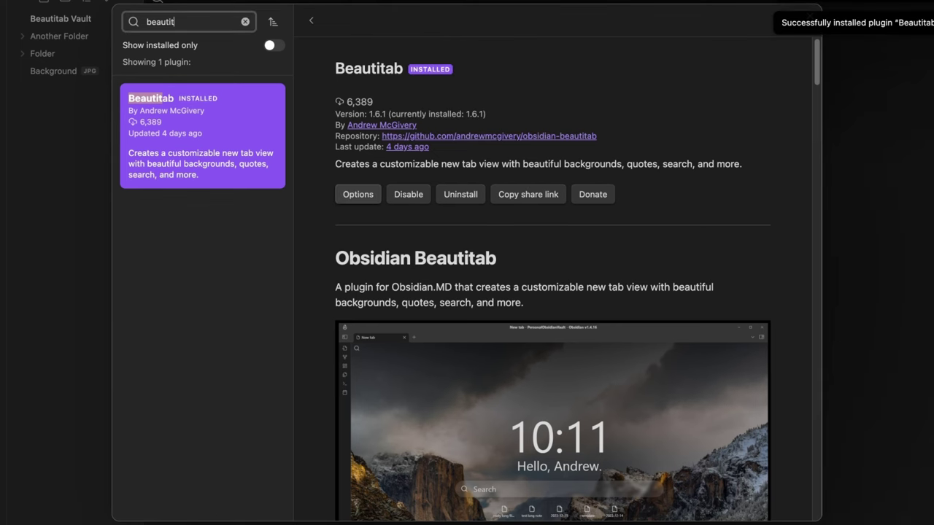
key(Escape)
key(Escape)
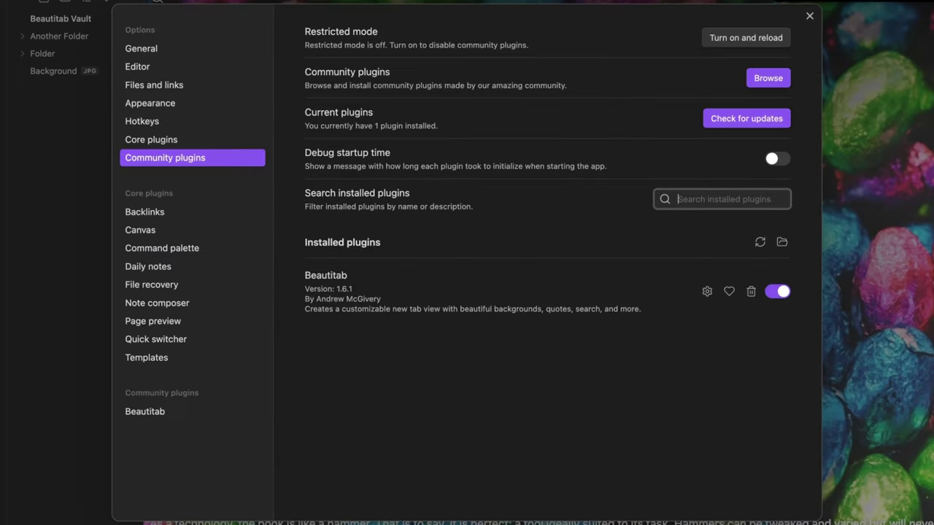
key(Escape)
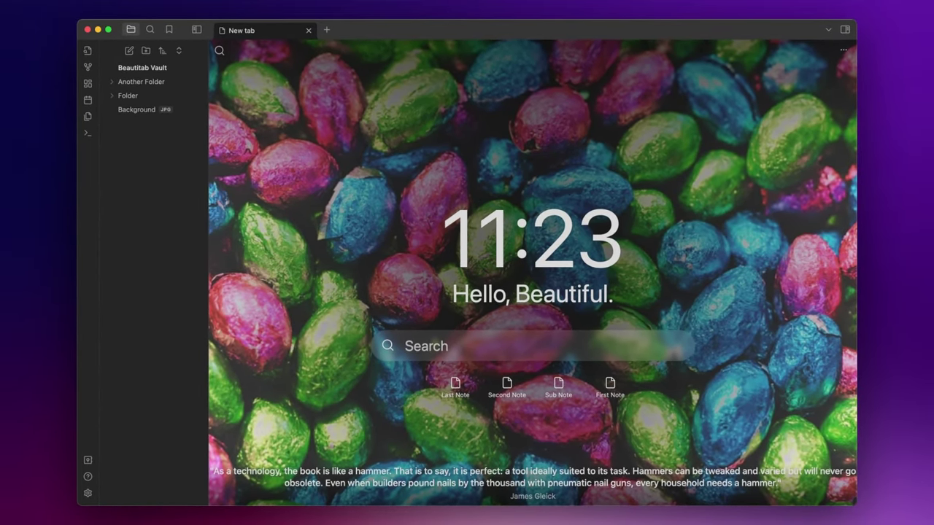
Set Beautitab's background theme to Local with the vault image Background.jpg, and reload the new tab.
key(super+comma)
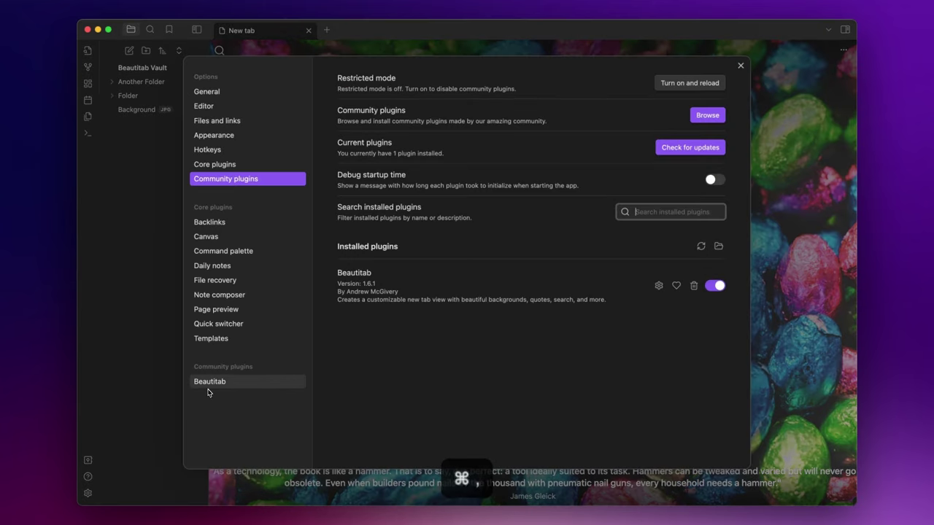
click(208, 389)
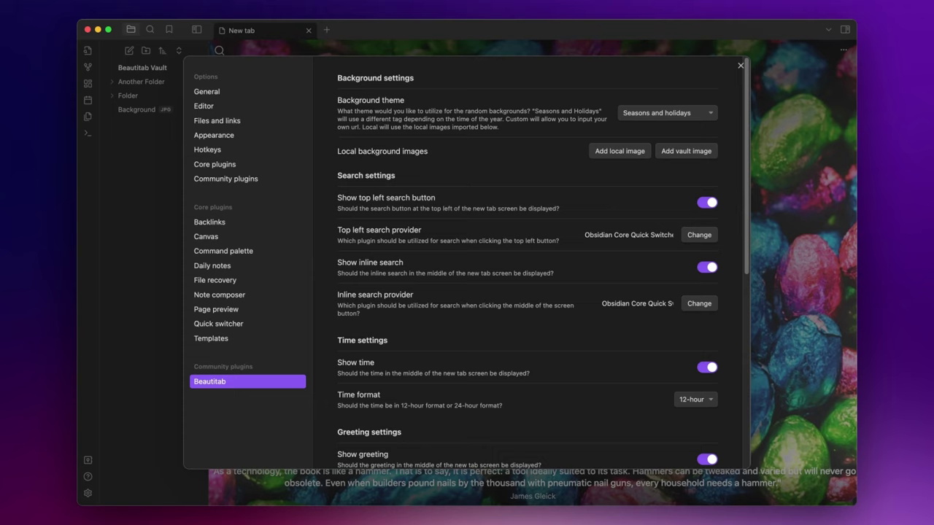
click(652, 114)
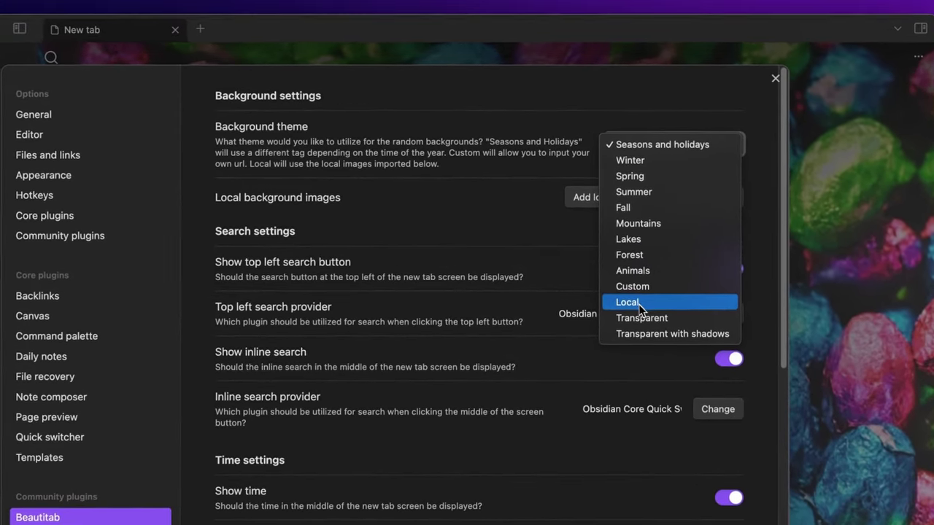
click(634, 227)
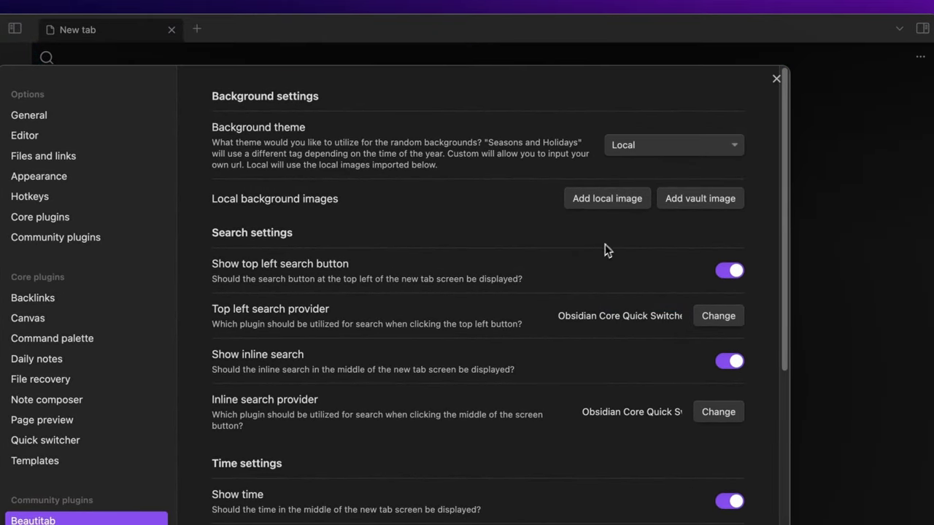
click(698, 207)
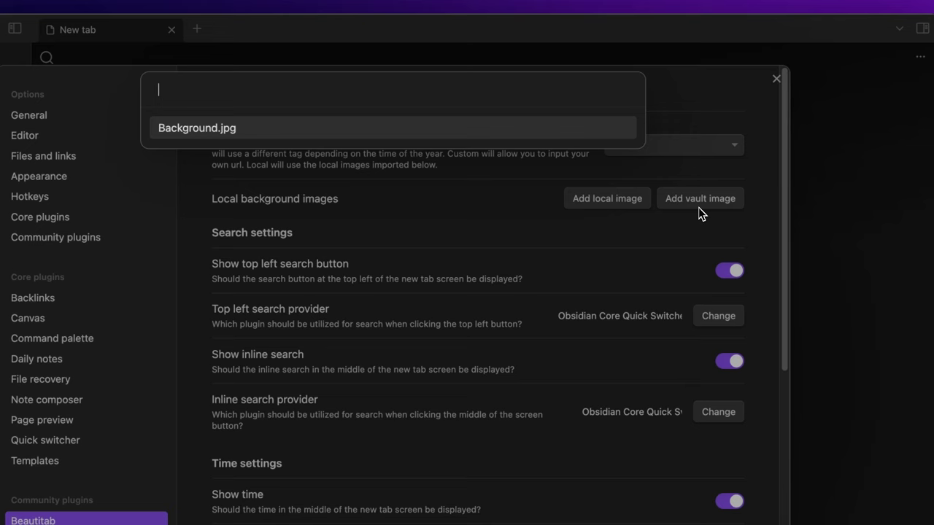
click(423, 127)
click(776, 78)
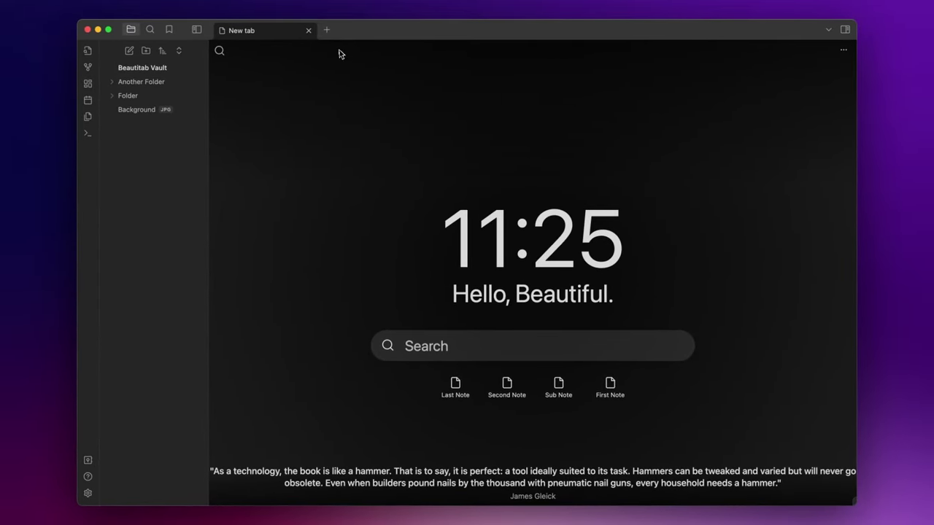
click(309, 30)
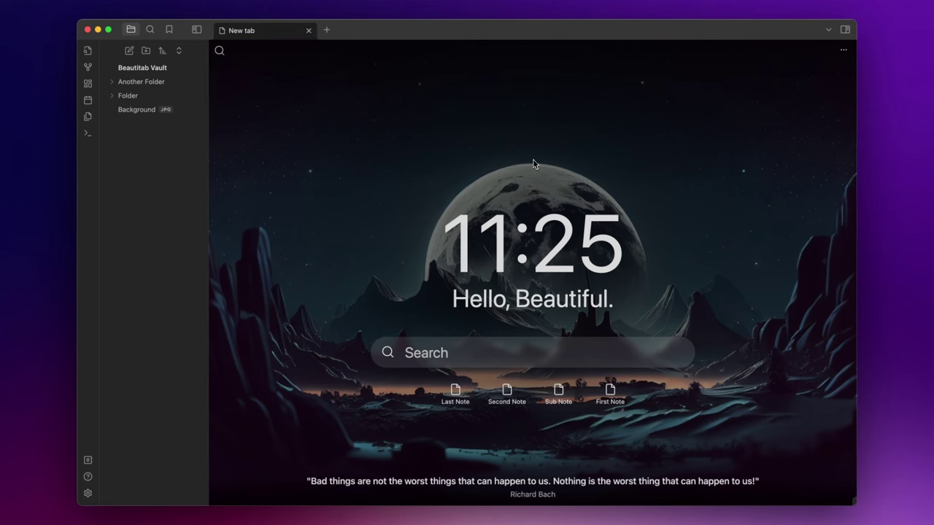
Set Beautitab's background theme to Custom and paste the copied img.freepik.com image address as the custom background URL.
key(super+comma)
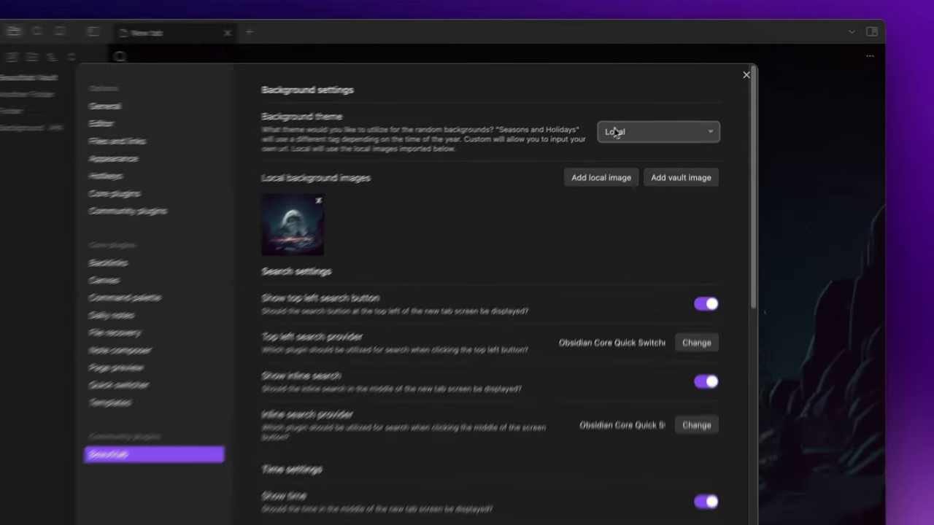
click(661, 113)
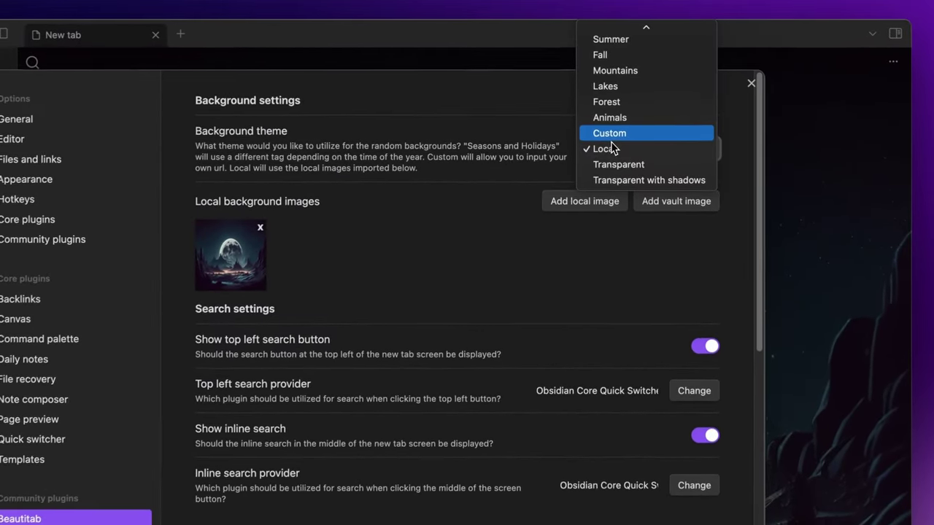
click(639, 139)
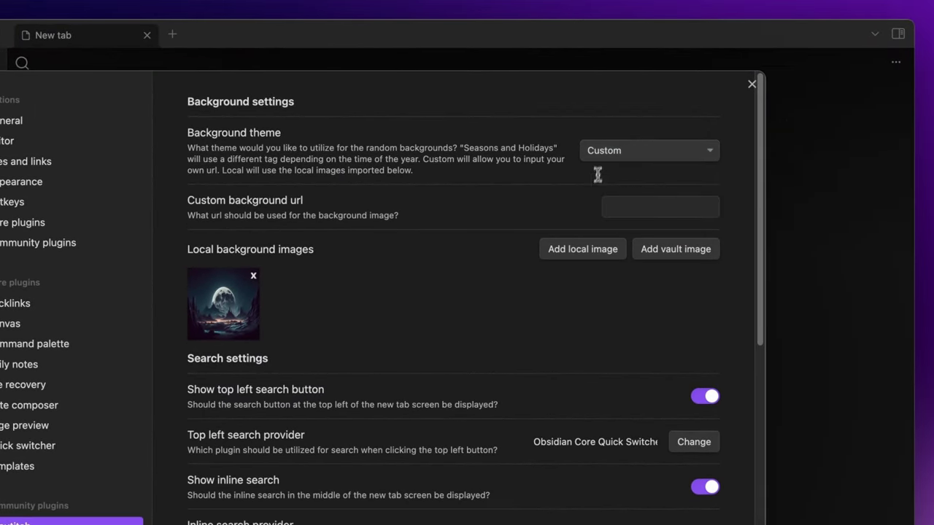
click(626, 209)
key(super+v)
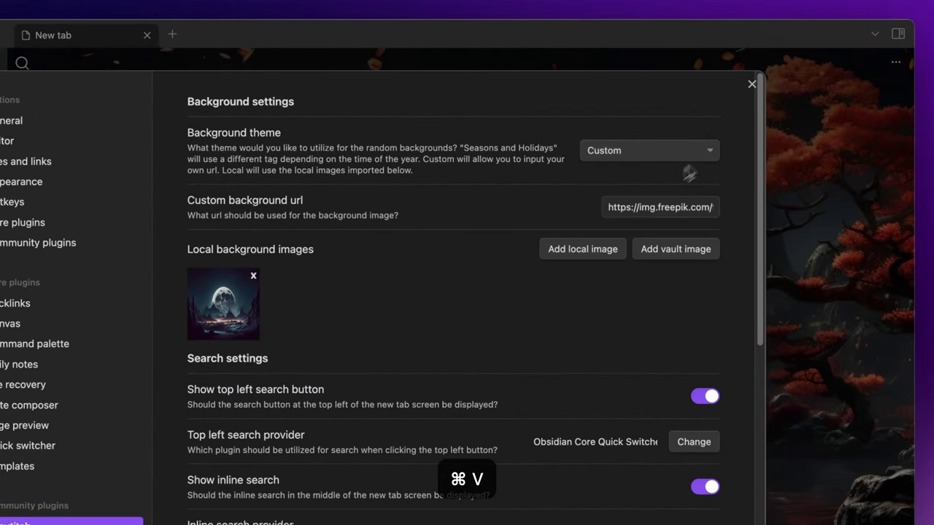
click(751, 84)
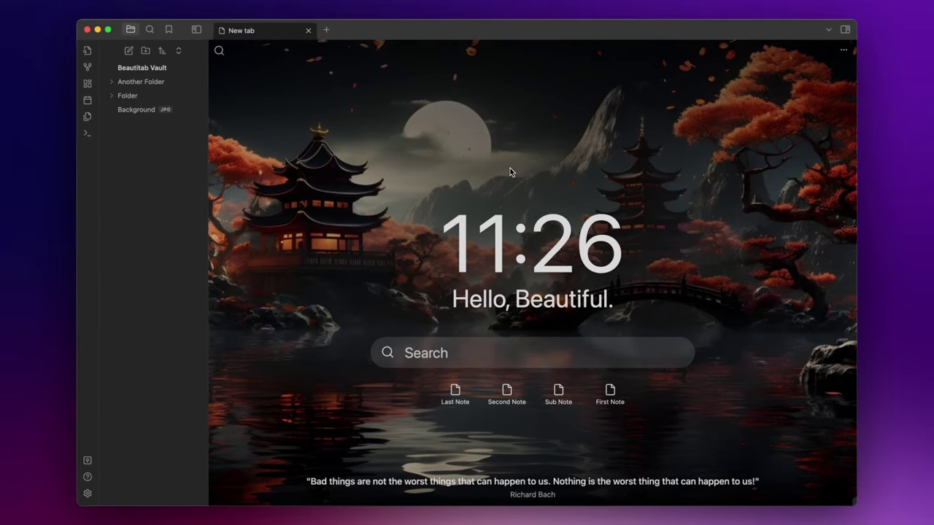
Set Beautitab's background theme to Transparent with shadows and return to the new tab.
key(super+comma)
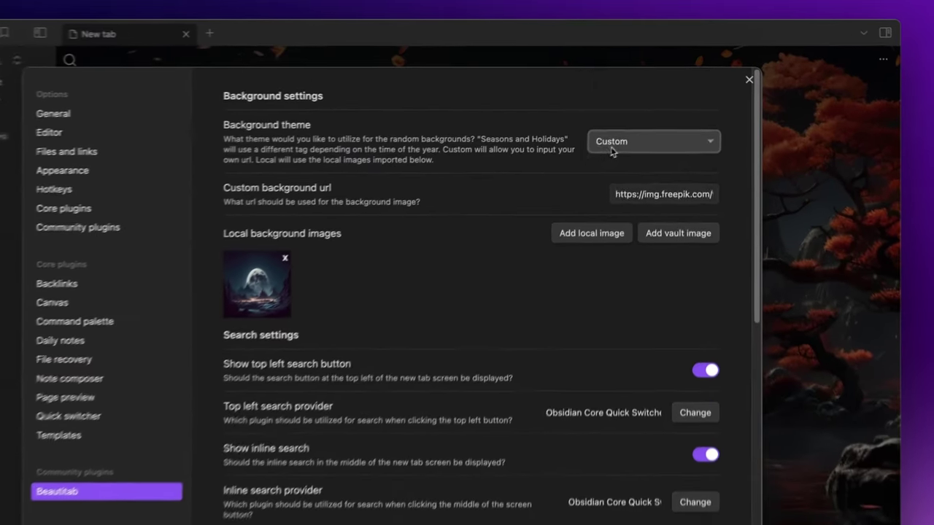
click(644, 113)
click(623, 197)
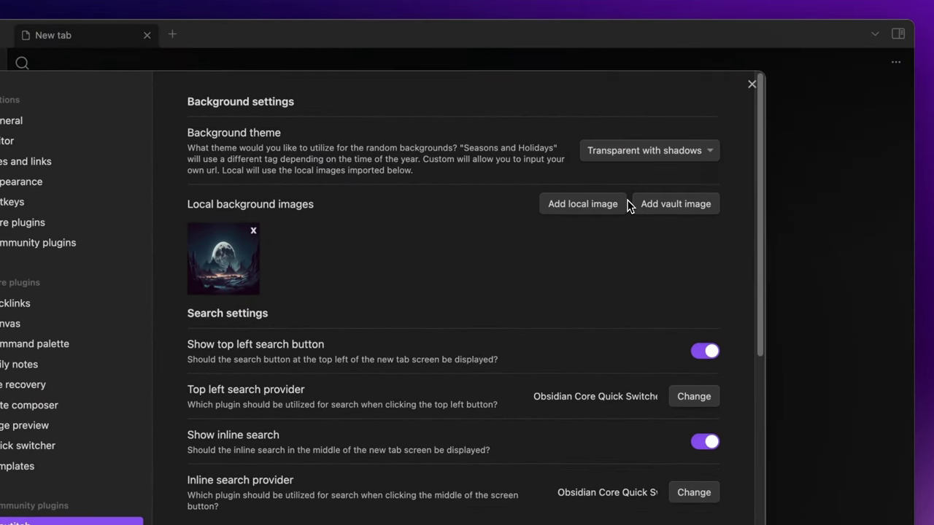
click(752, 84)
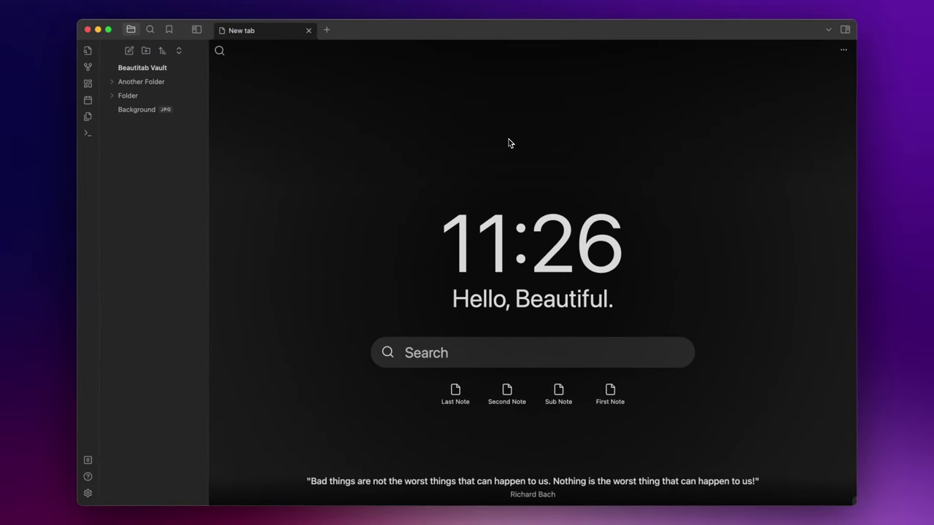
Set Beautitab's background theme to Seasons and holidays and return to the new tab.
key(super+comma)
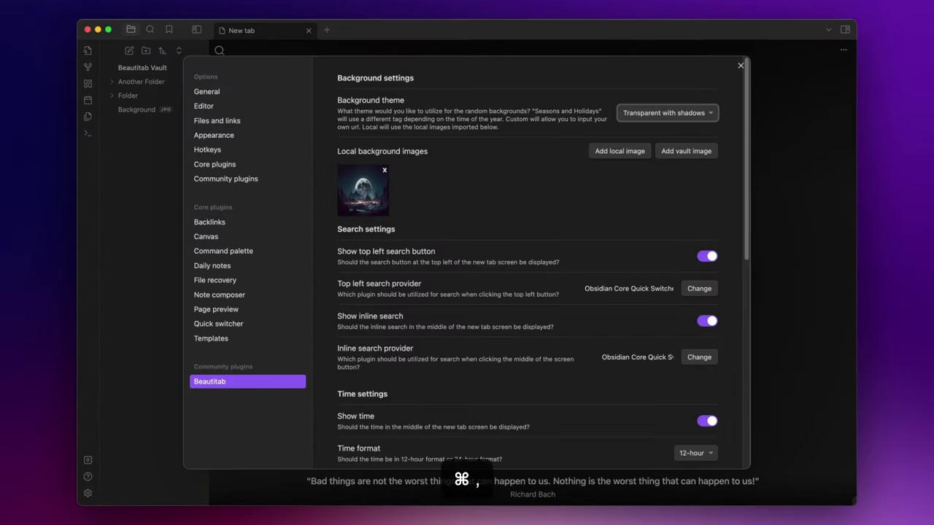
click(667, 112)
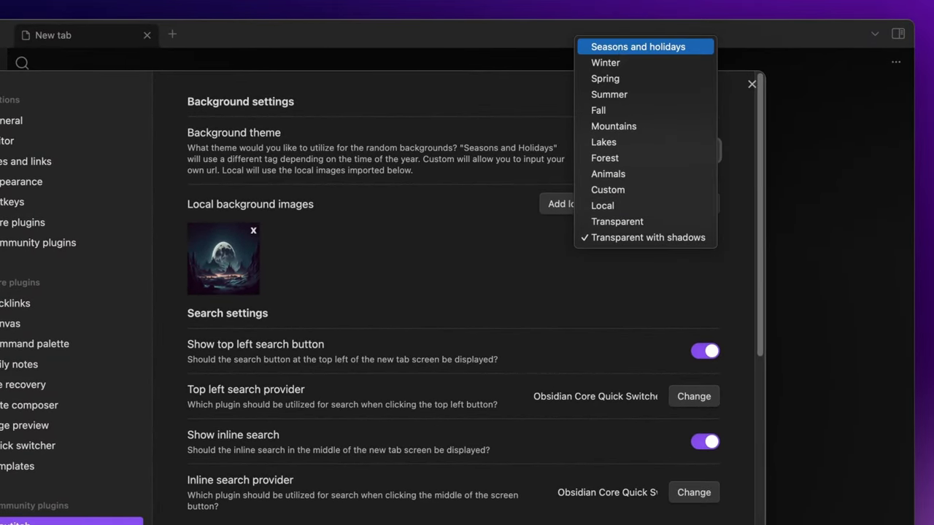
click(625, 47)
key(Escape)
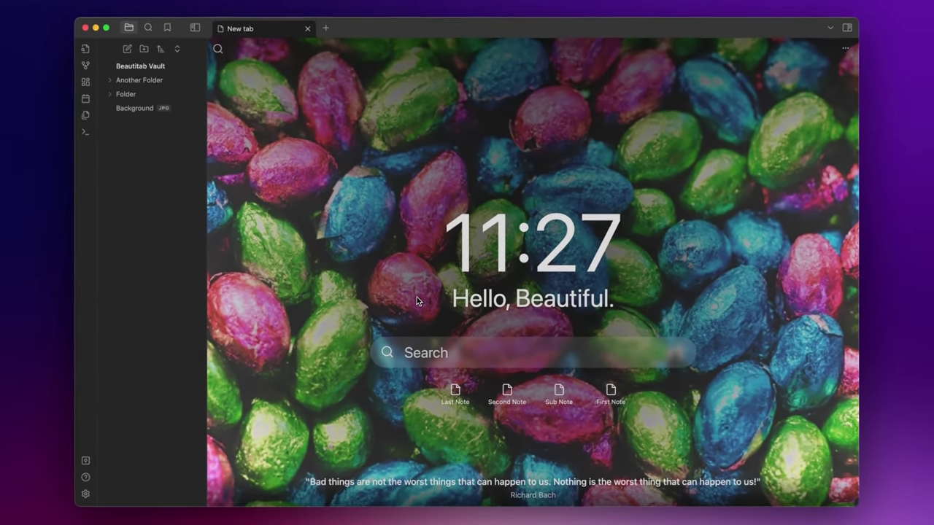
Examine the providers Beautitab offers for the top left search and the inline search, leaving both choices unmade.
key(super+comma)
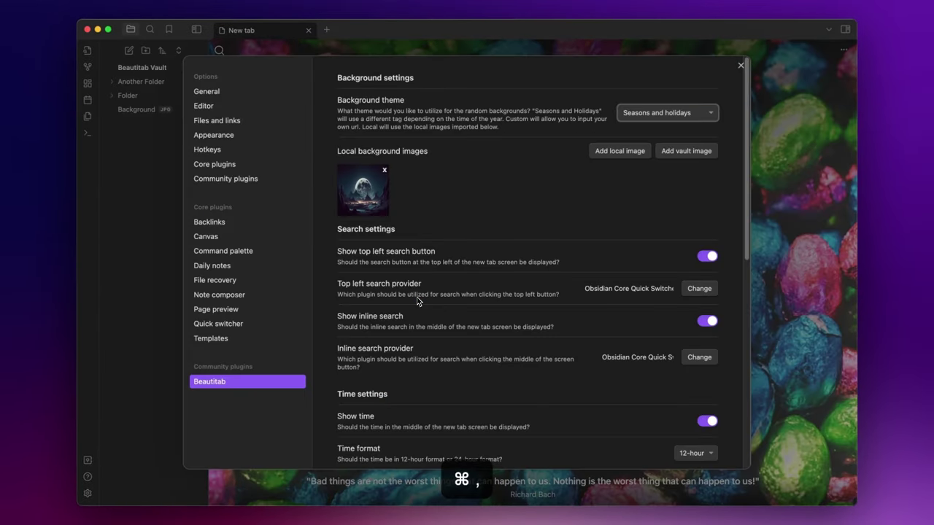
scroll(516, 212, down, 5)
scroll(516, 212, up, 5)
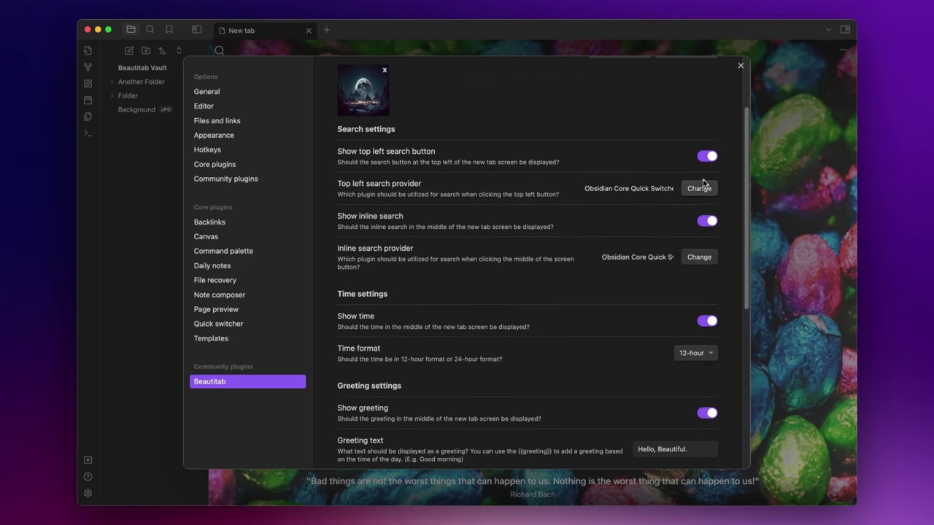
click(699, 189)
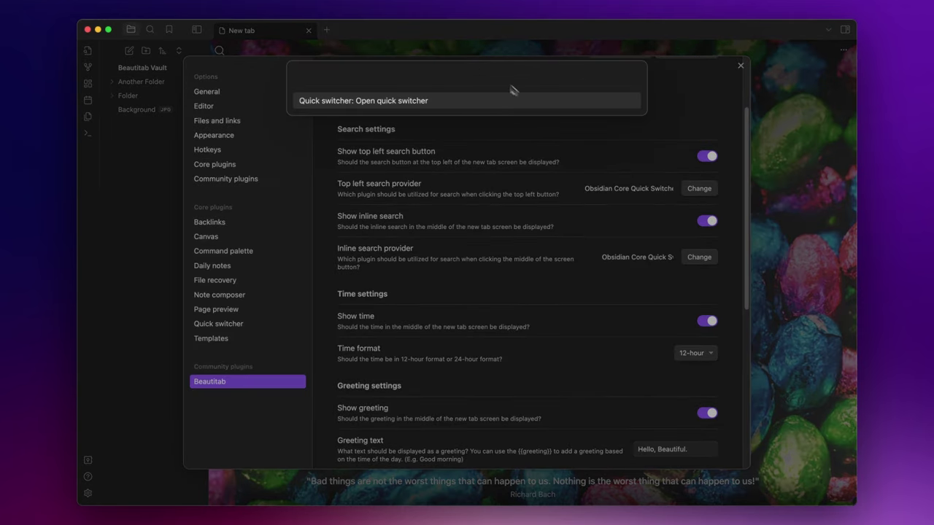
click(659, 229)
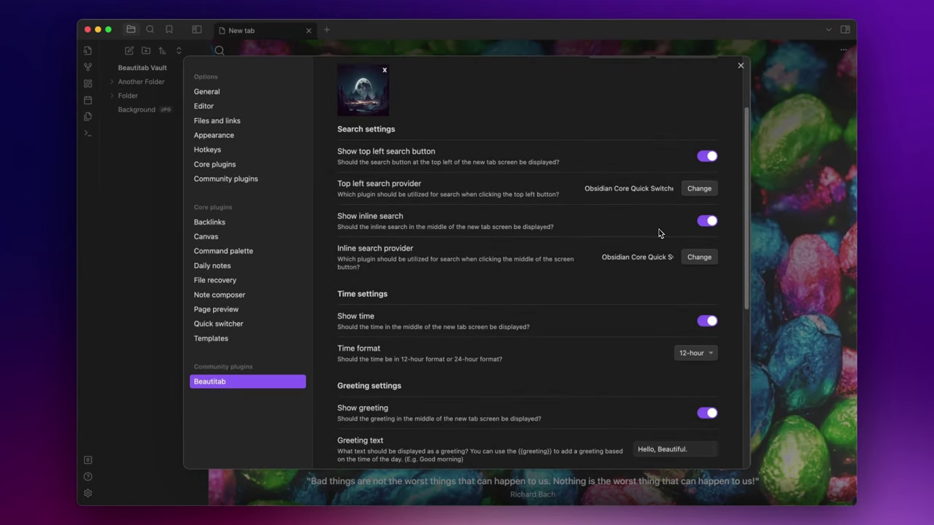
click(700, 260)
click(600, 231)
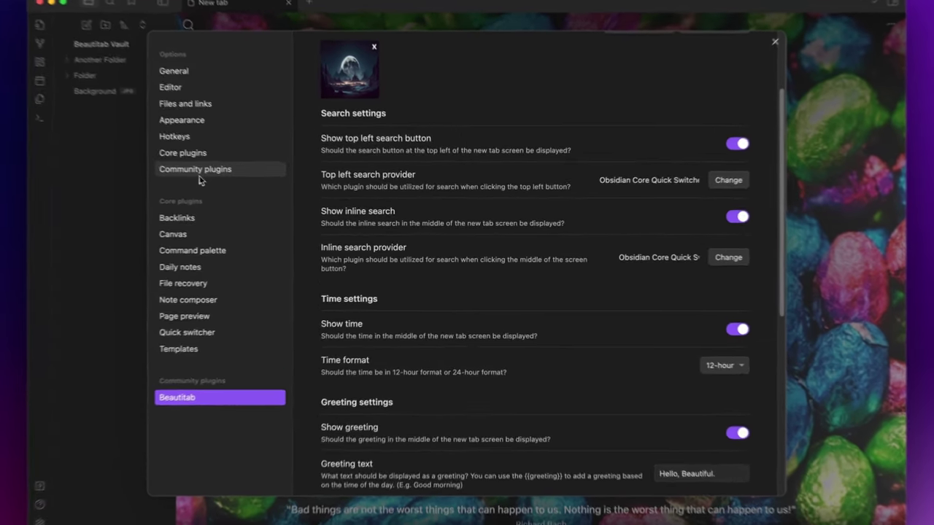
Search the community plugins for "quick switcher", and install and enable Quick Switcher++.
click(233, 180)
click(703, 121)
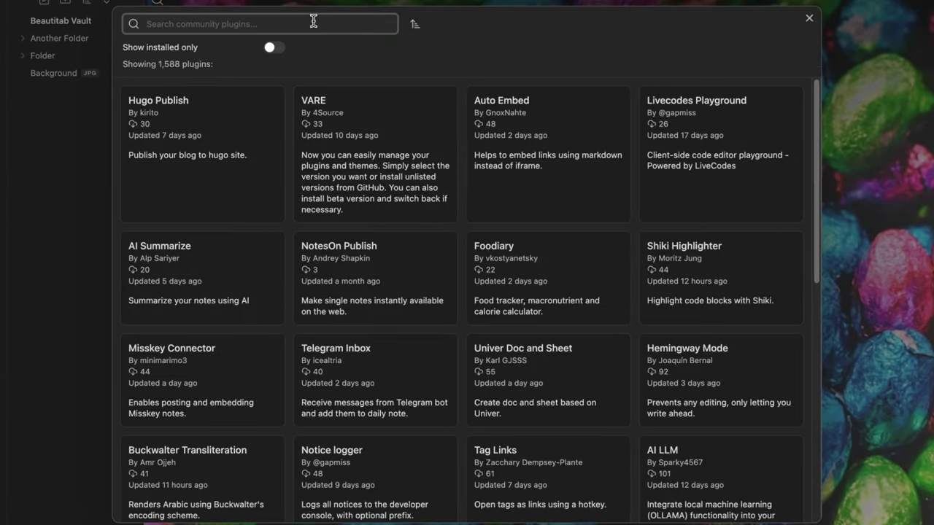
text(quick sw)
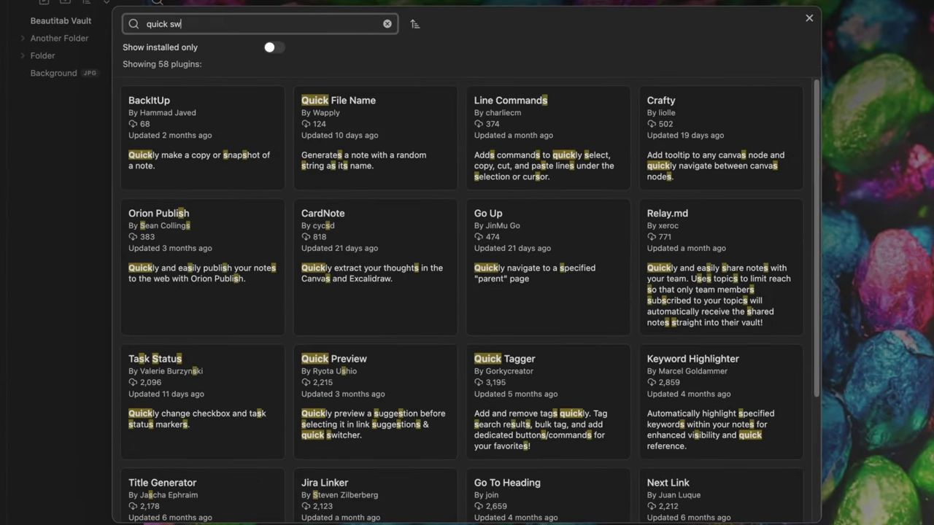
text(itcher)
click(377, 262)
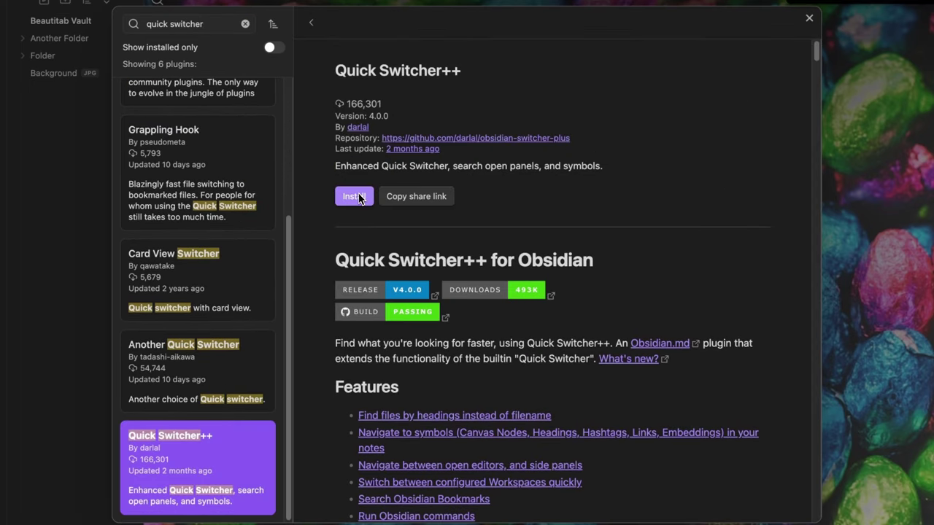
click(354, 195)
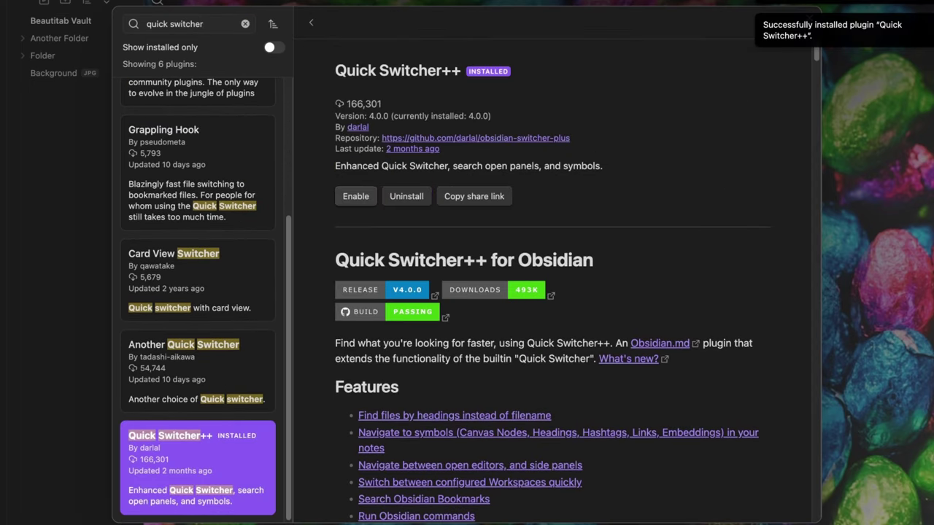
click(355, 196)
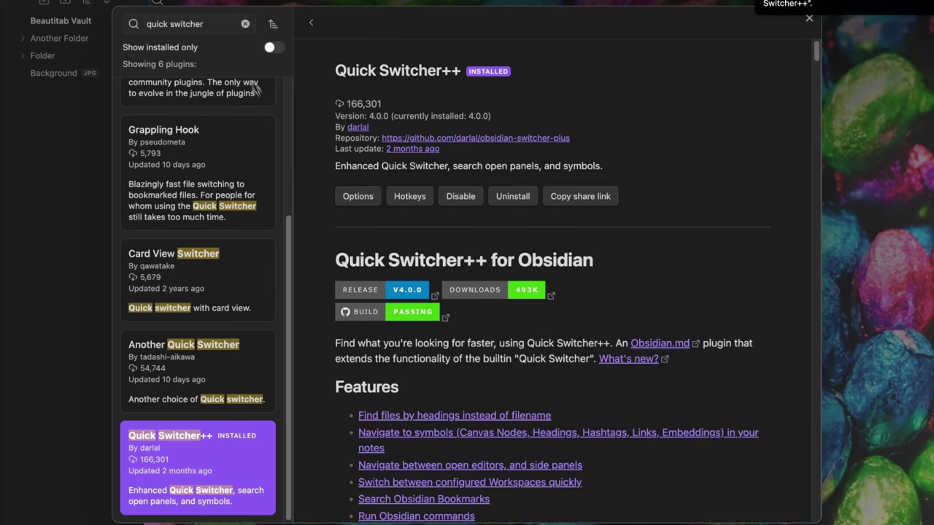
Search the community plugins for "omnisea", install and enable Omnisearch, and leave the plugin browser.
click(244, 25)
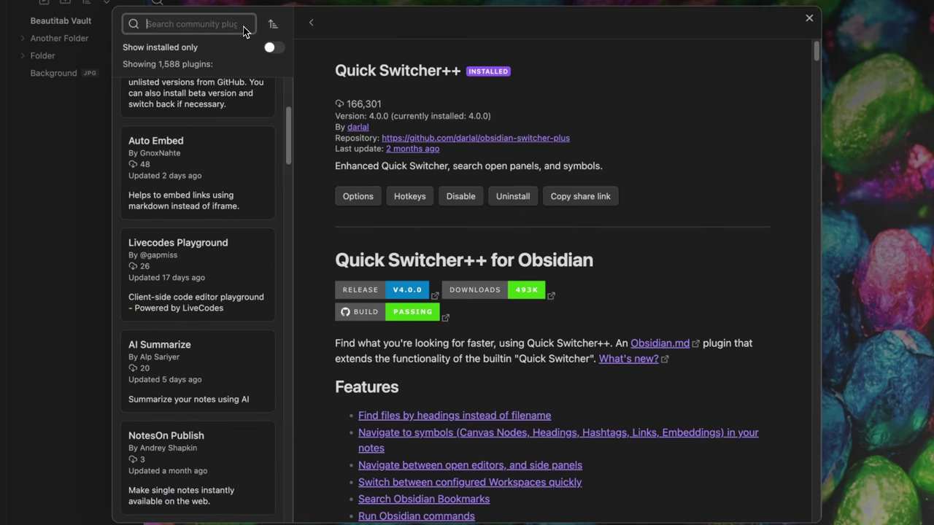
text(omnisea)
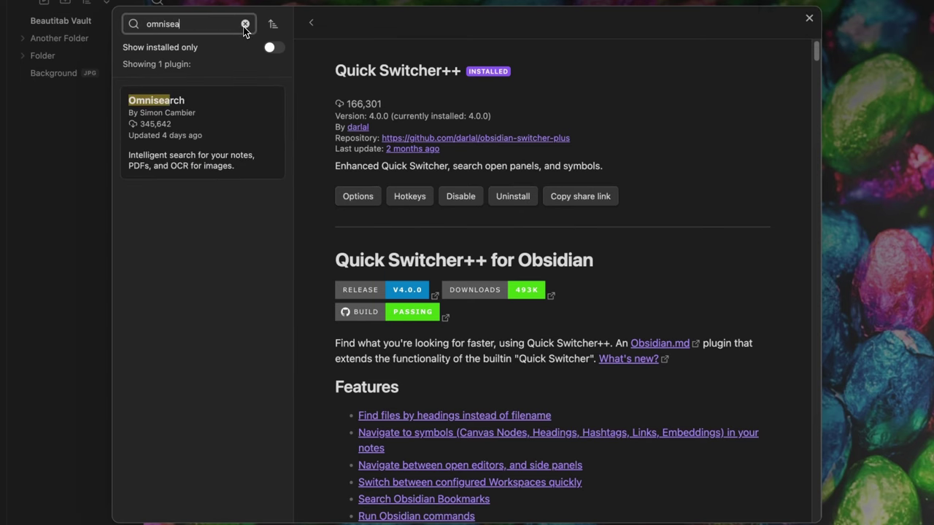
click(174, 117)
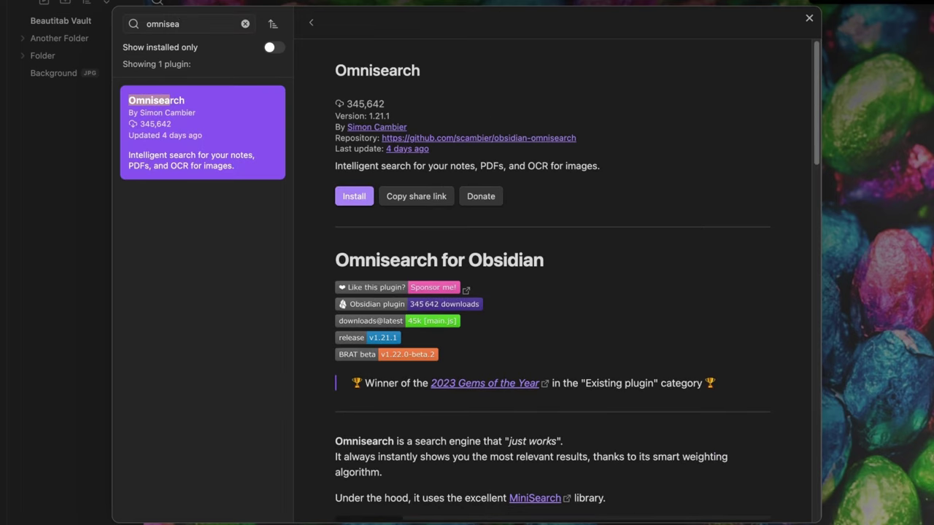
click(354, 196)
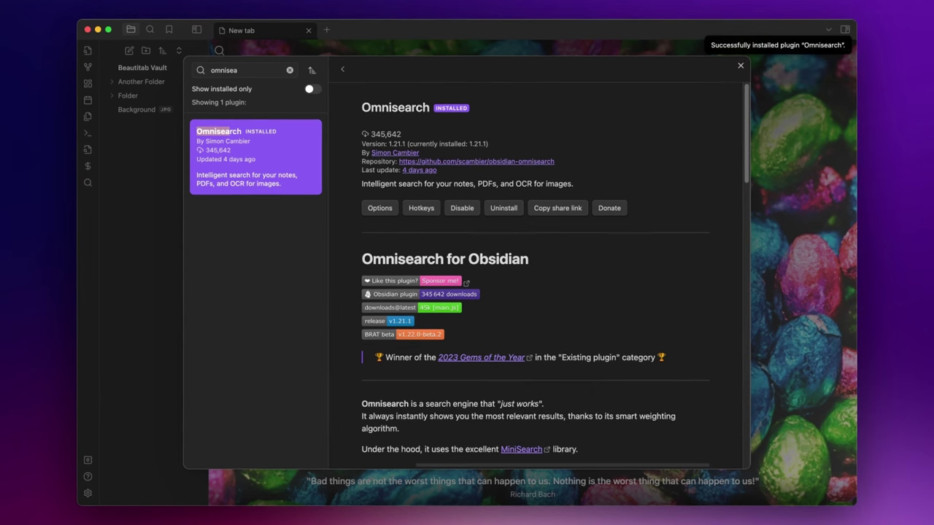
key(Escape)
key(Escape)
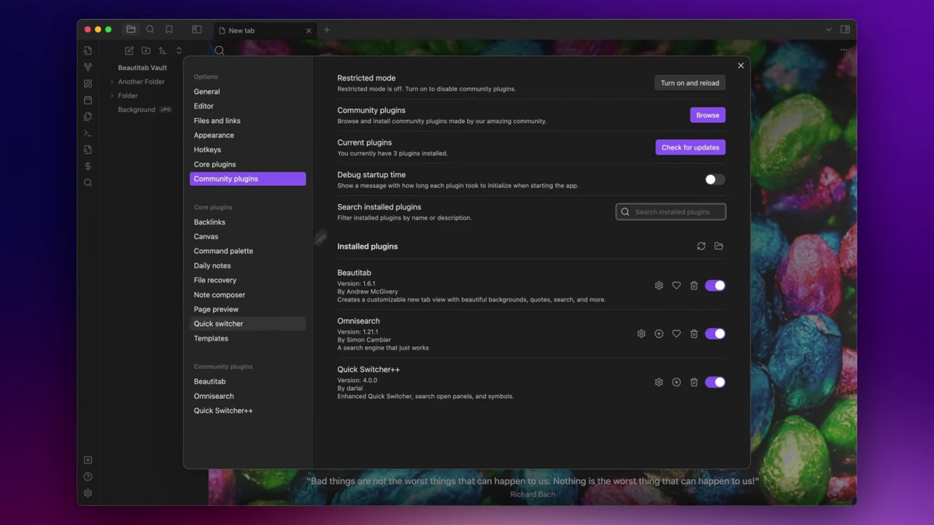
Set Beautitab's top left search provider to "Quick Switcher++: Open in Standard Mode".
click(236, 382)
scroll(532, 277, down, 3)
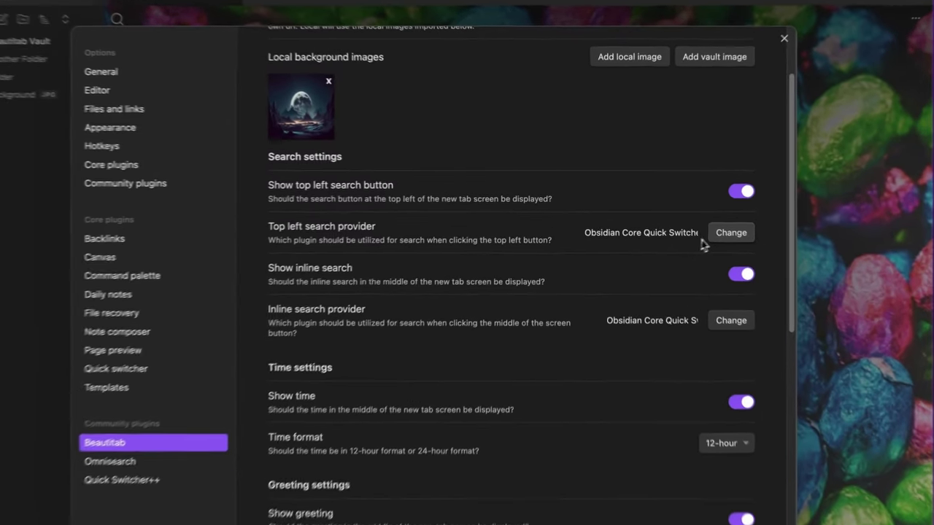
click(697, 221)
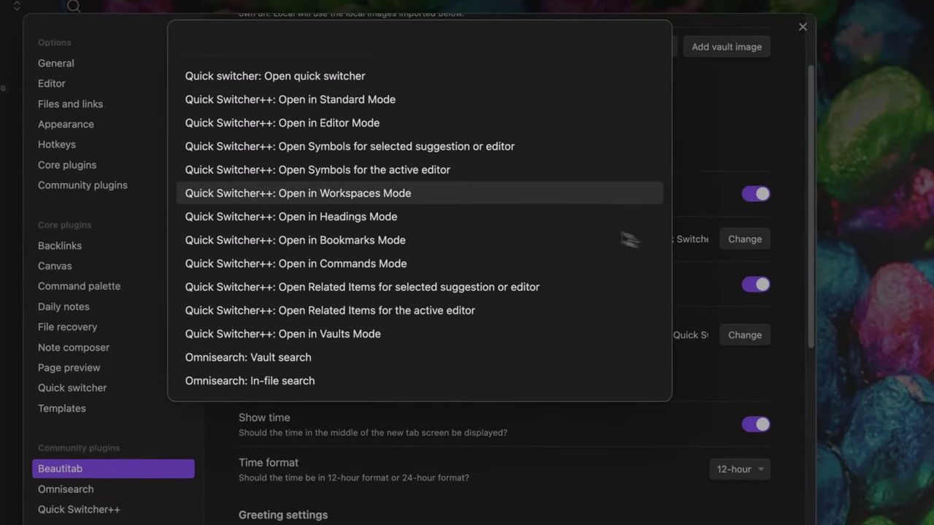
click(411, 99)
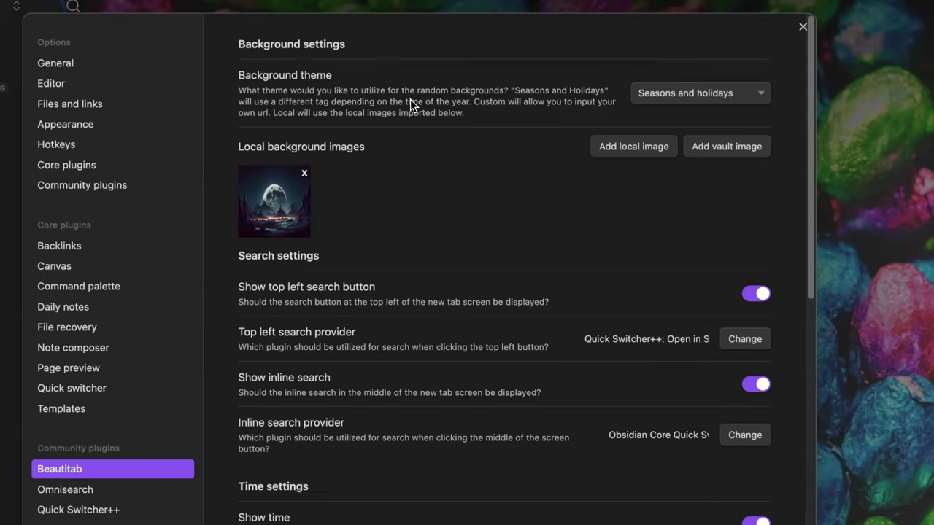
Set Beautitab's inline search provider to "Omnisearch: Vault search" and return to the new tab.
scroll(522, 354, down, 4)
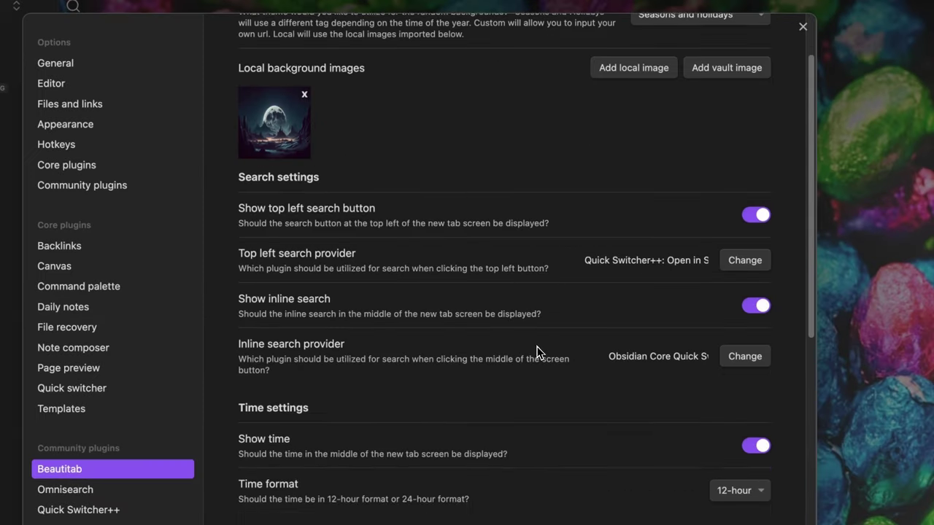
click(746, 299)
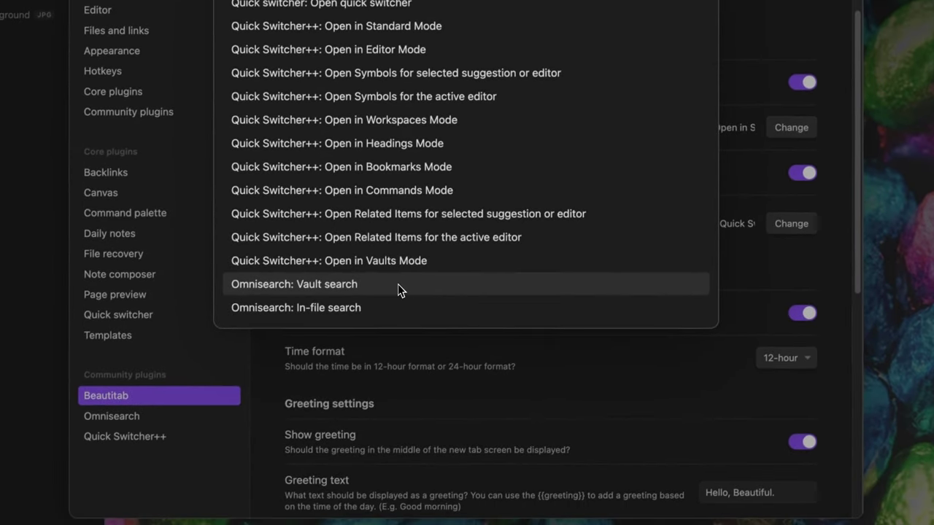
click(400, 288)
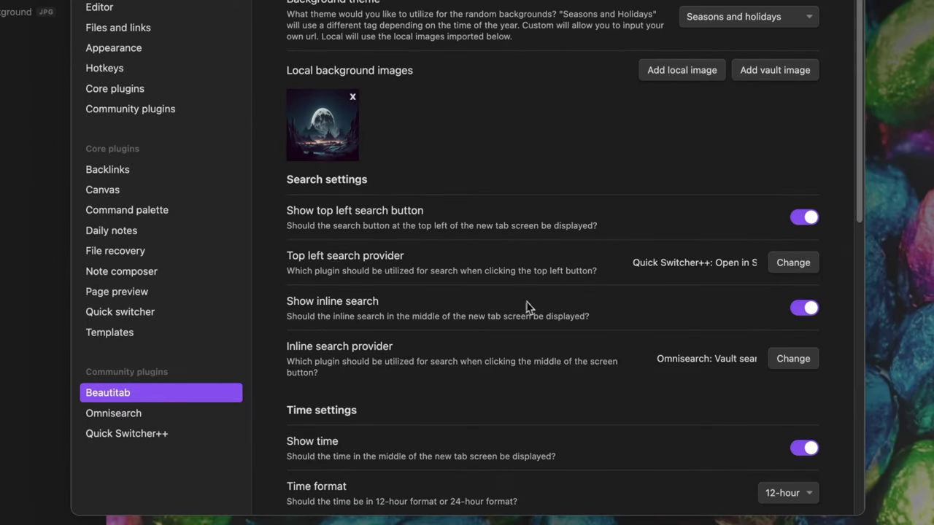
scroll(534, 303, down, 2)
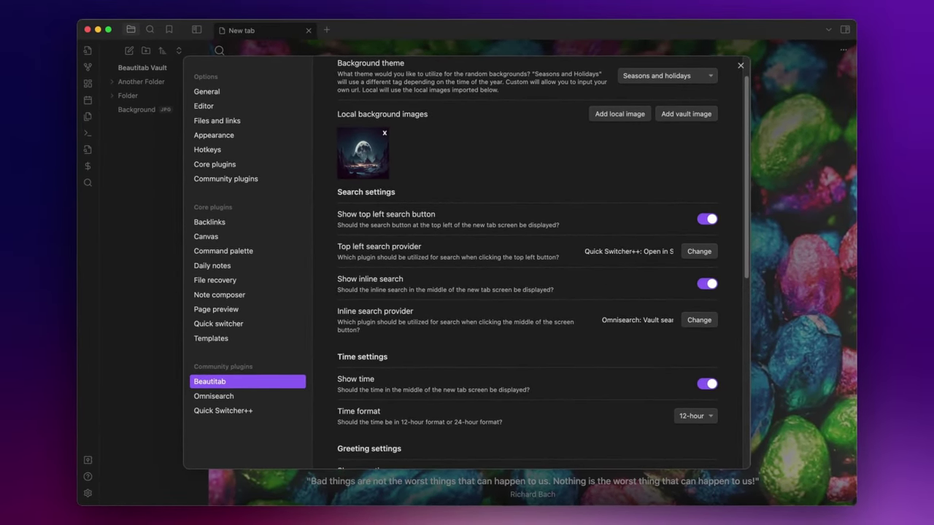
key(Escape)
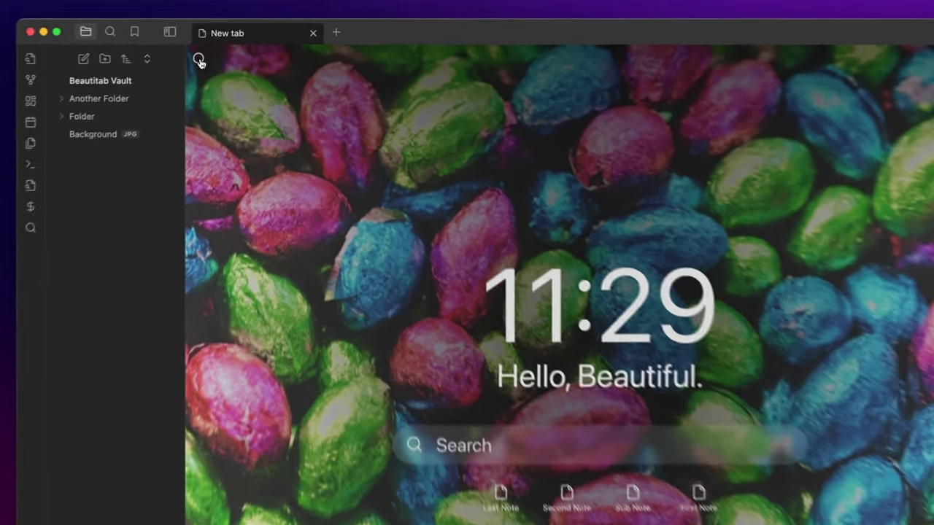
Try the top left search and the inline search on the new tab, closing each one without searching.
click(219, 51)
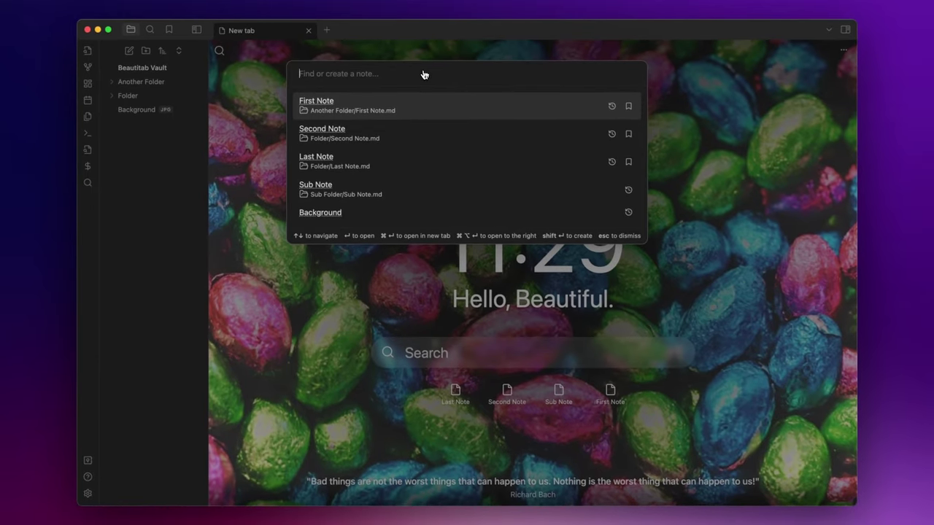
key(Escape)
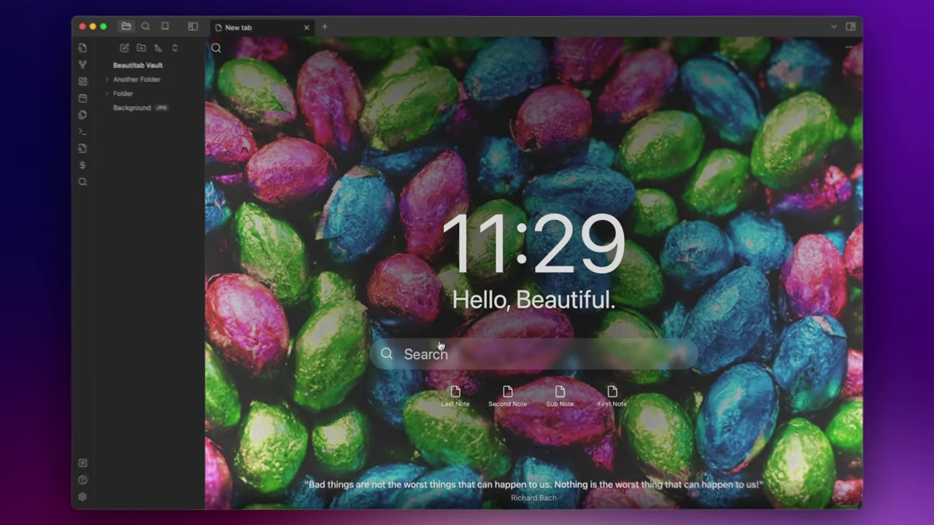
click(440, 351)
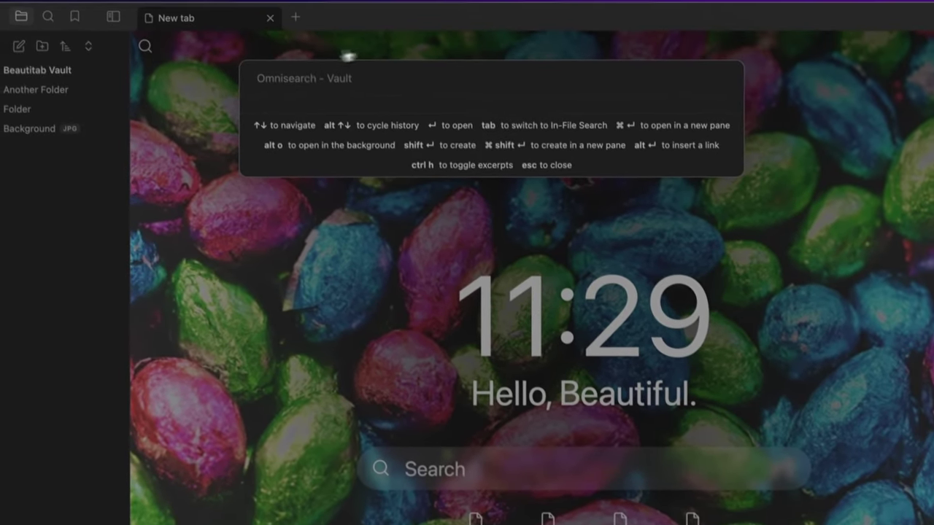
key(Escape)
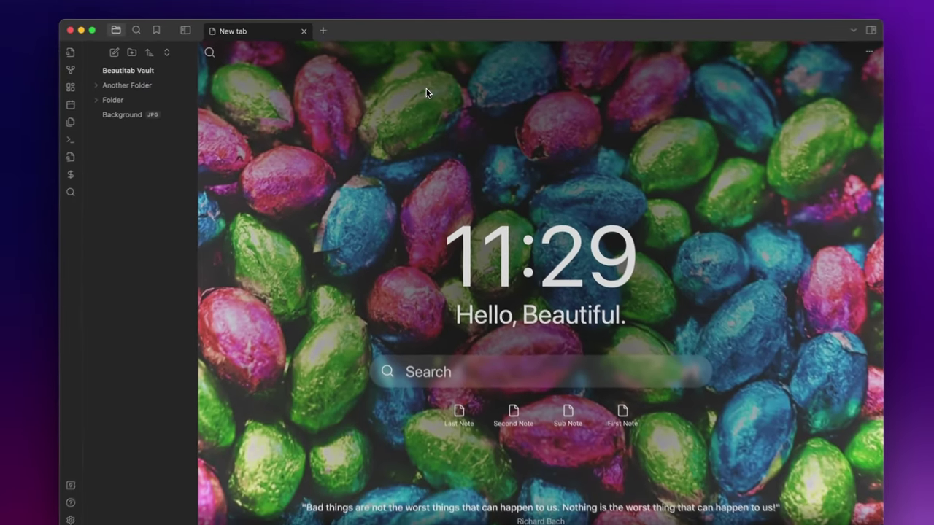
Turn off the top left search button in Beautitab's search settings.
key(super+comma)
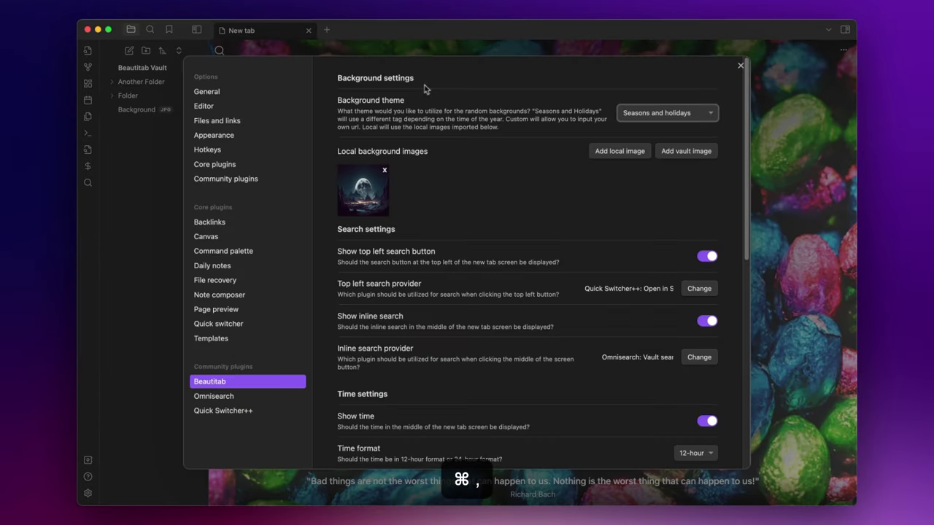
scroll(566, 164, down, 2)
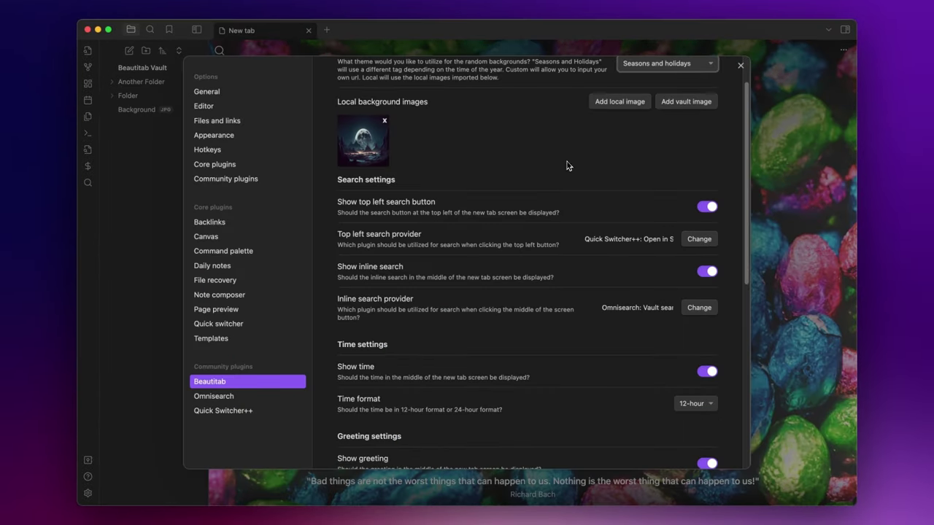
click(710, 210)
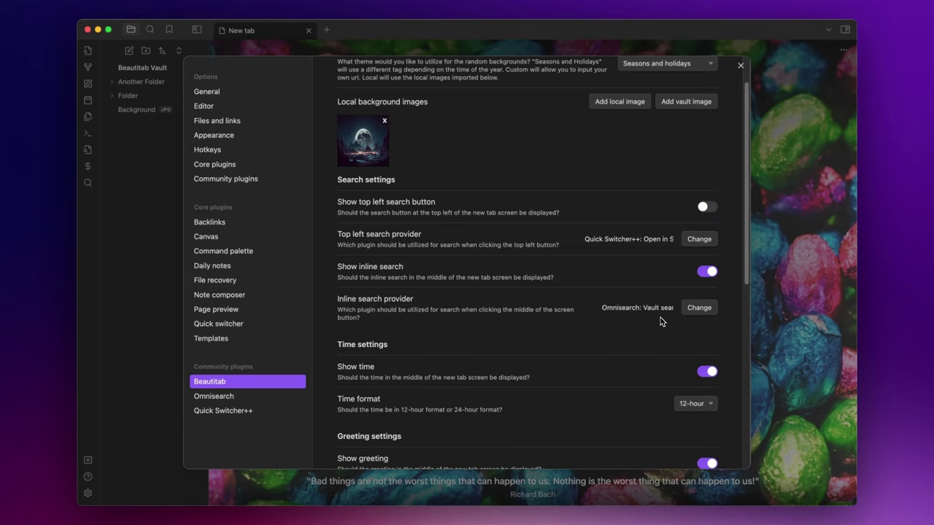
Set Beautitab's time format to 24-hour.
scroll(452, 259, down, 5)
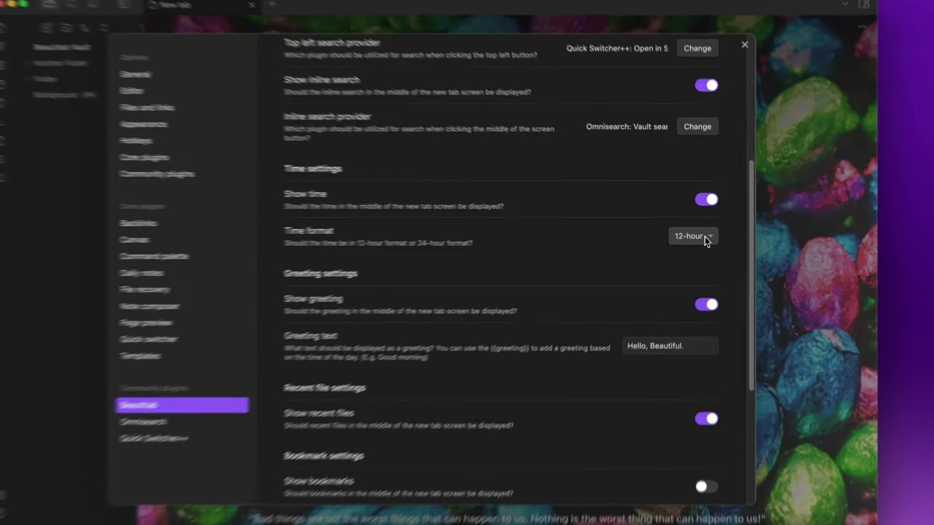
click(694, 233)
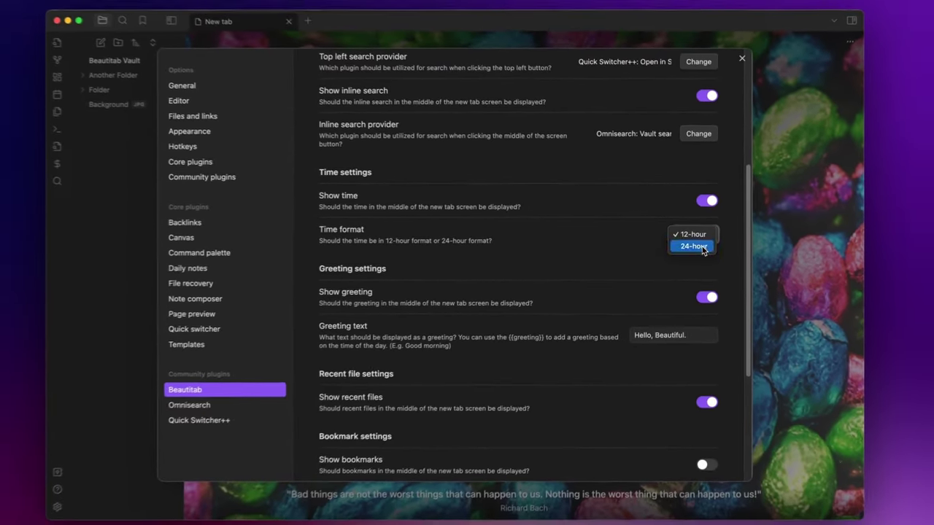
click(693, 256)
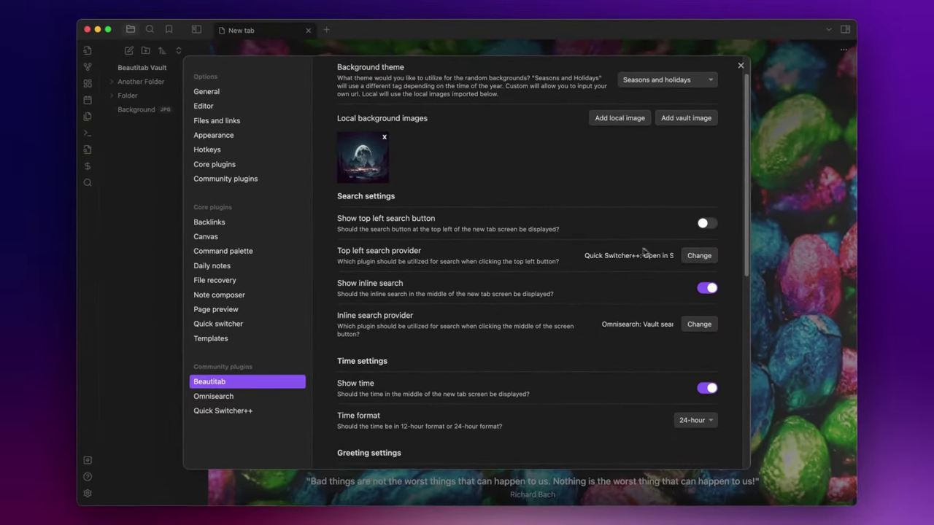
Replace Beautitab's greeting text with "Hey," followed by the person's first name and an exclamation mark, and return to the new tab.
scroll(635, 254, down, 6)
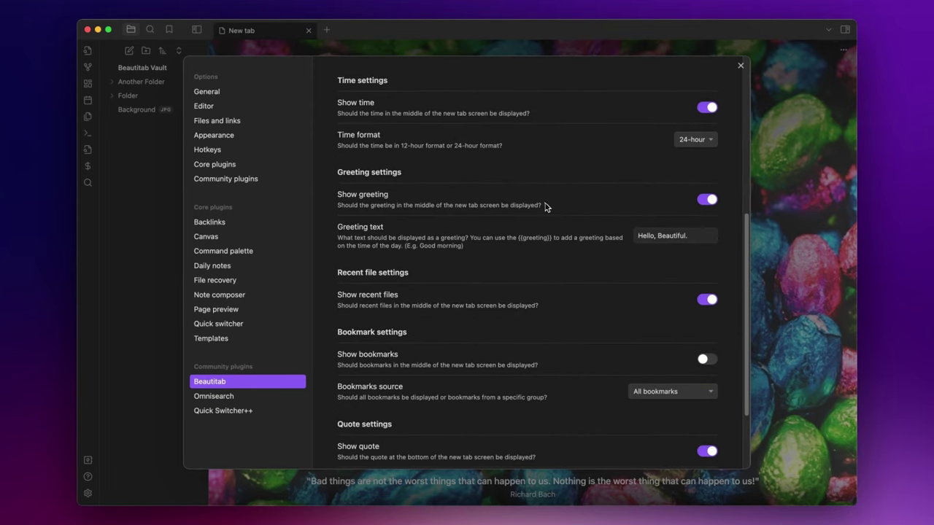
scroll(546, 207, down, 2)
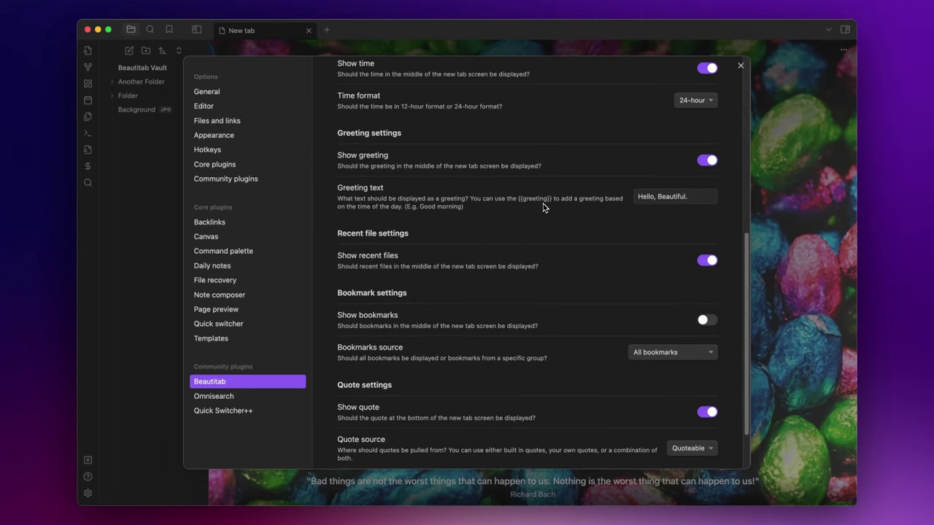
click(666, 196)
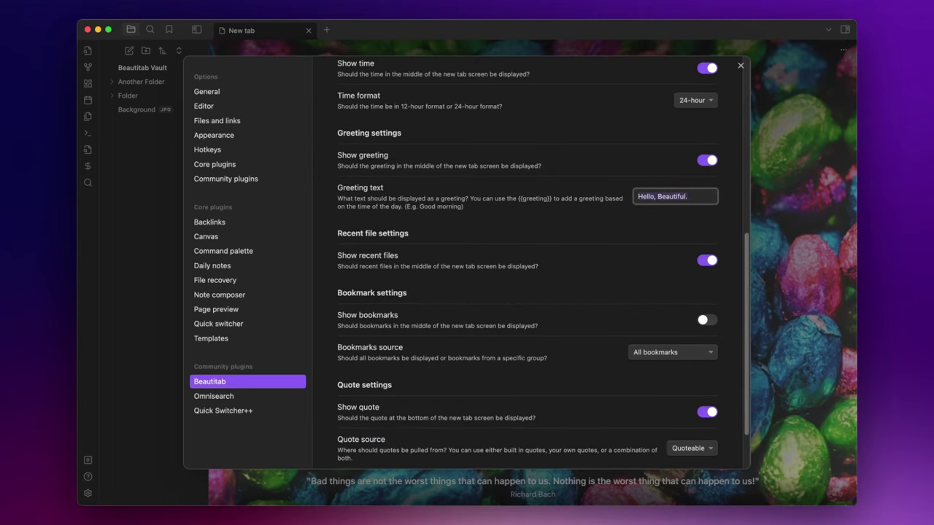
text(Hey, Marco!)
key(Escape)
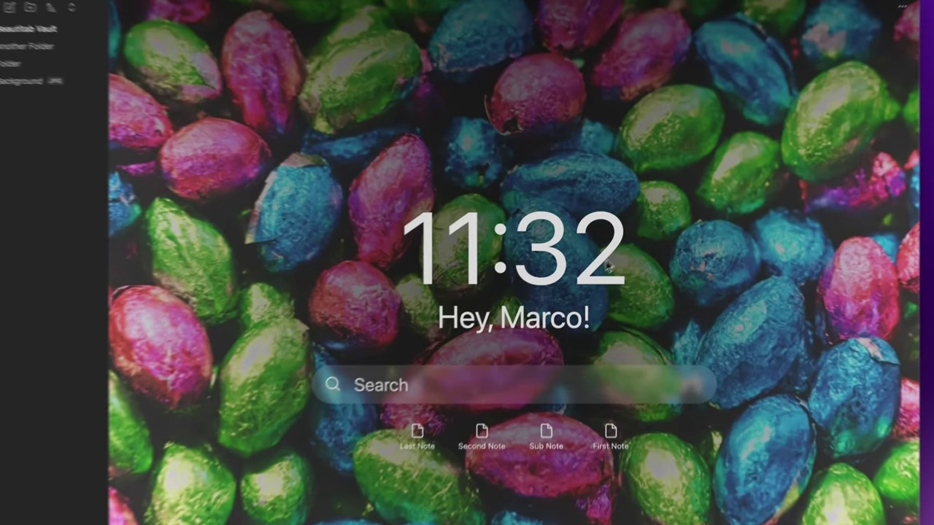
Change Beautitab's greeting text to "{{greeting}}," followed by the person's first name and an exclamation mark, and return to the new tab.
key(super+comma)
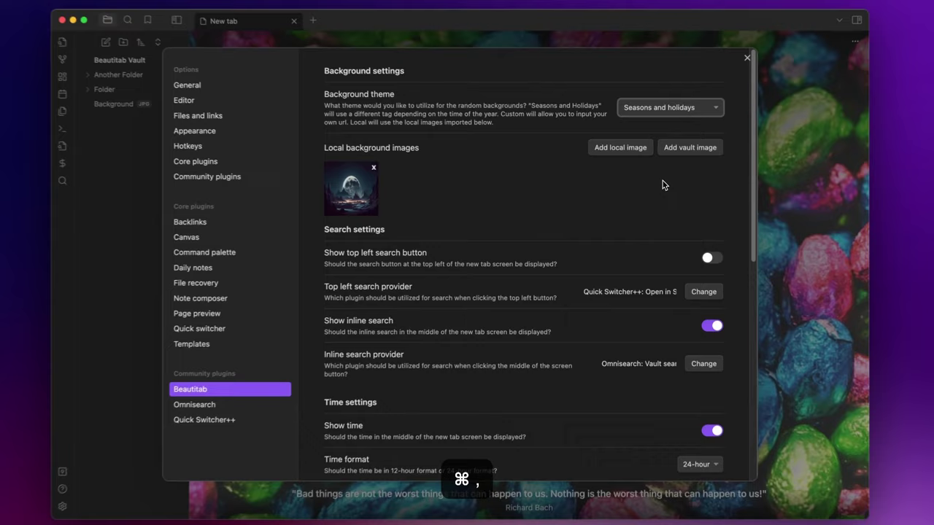
scroll(635, 236, down, 5)
scroll(635, 236, down, 4)
click(659, 210)
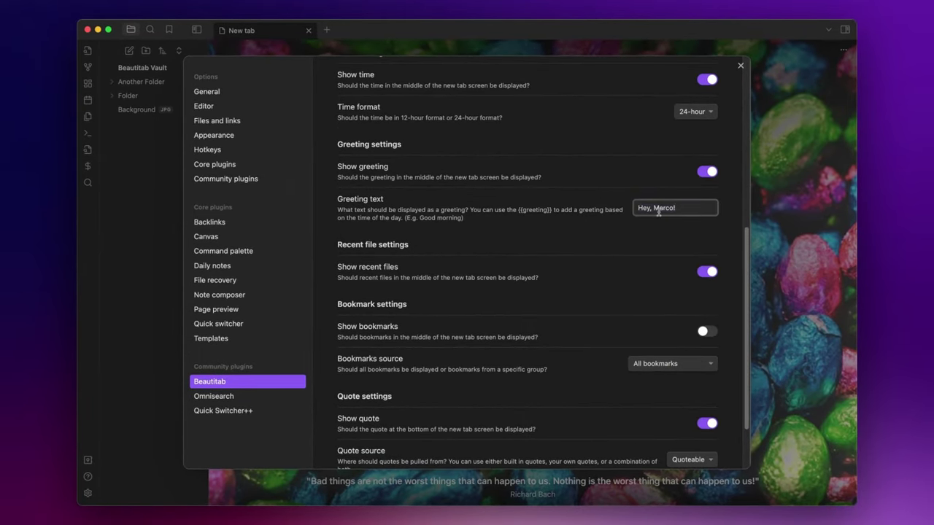
key(super+a)
text({{)
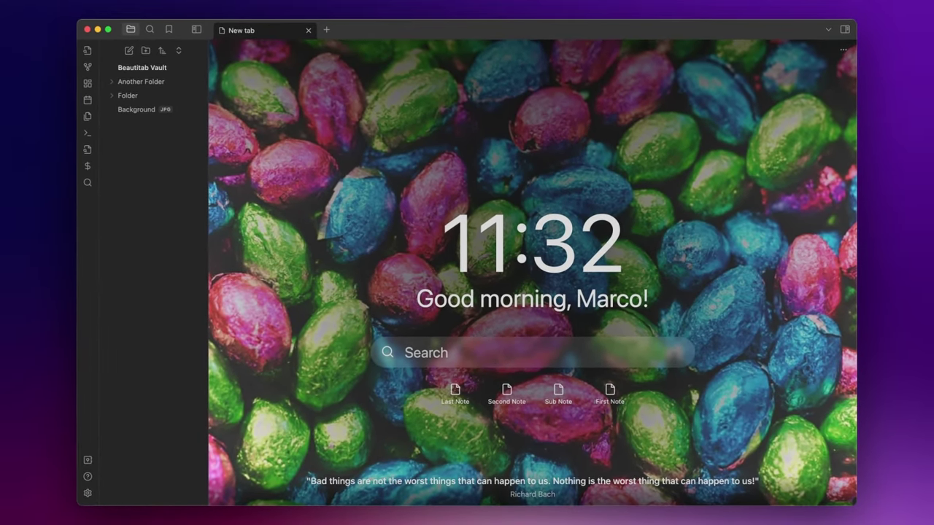
Look through Beautitab's recent file, bookmark and quote settings, and show the vault's bookmarks beside the new tab.
key(super+comma)
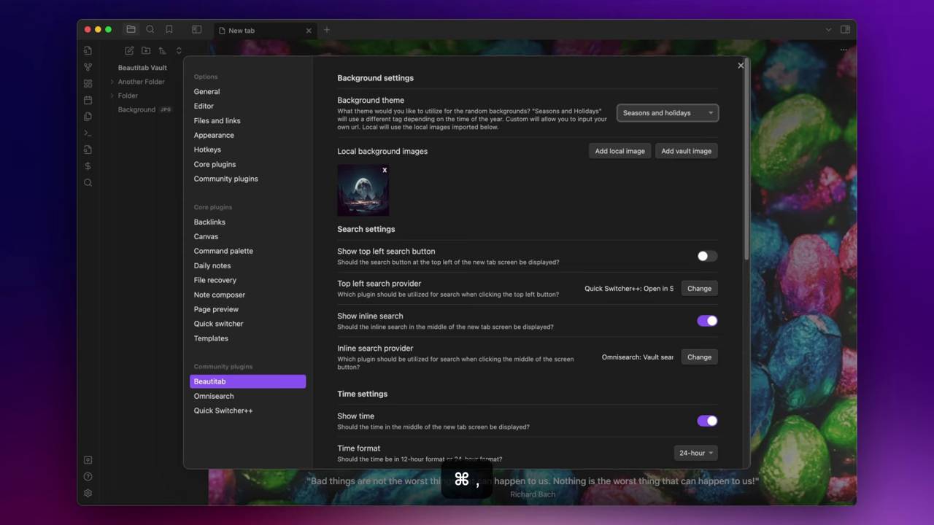
scroll(529, 263, down, 10)
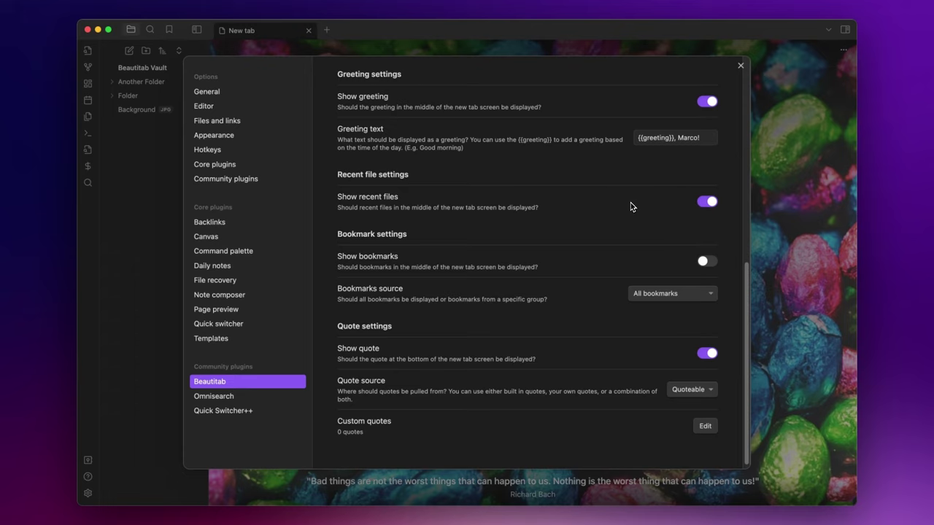
scroll(527, 250, down, 1)
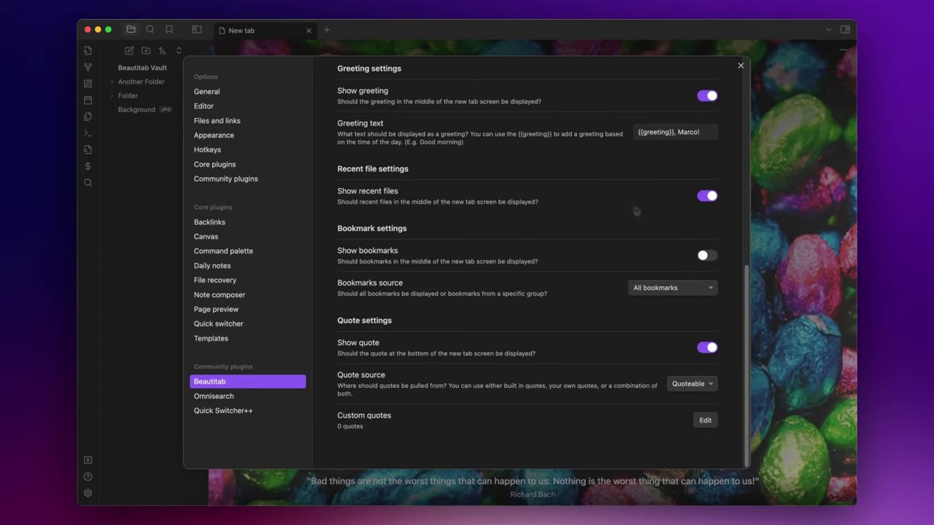
key(Escape)
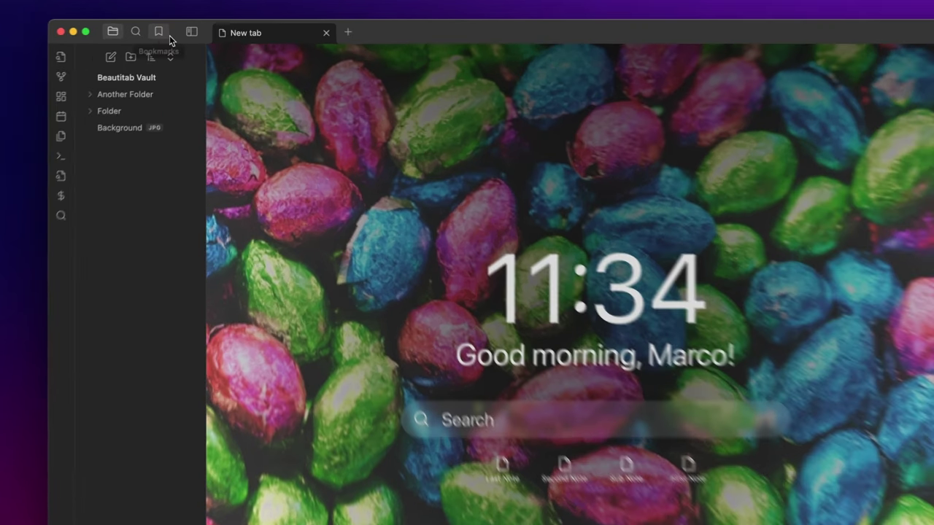
click(168, 29)
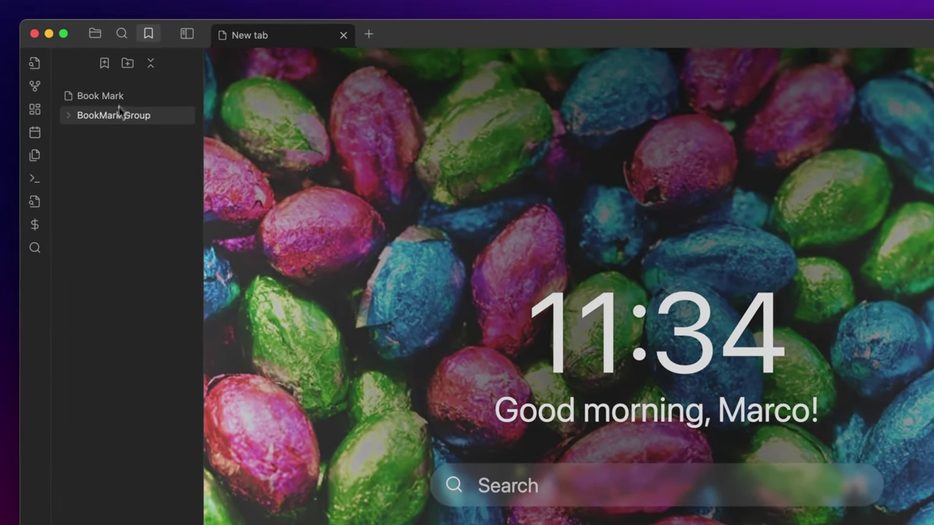
Expand BookMark Group in the vault's bookmarks, turn on Beautitab's Show bookmarks option, and return to the new tab.
click(78, 117)
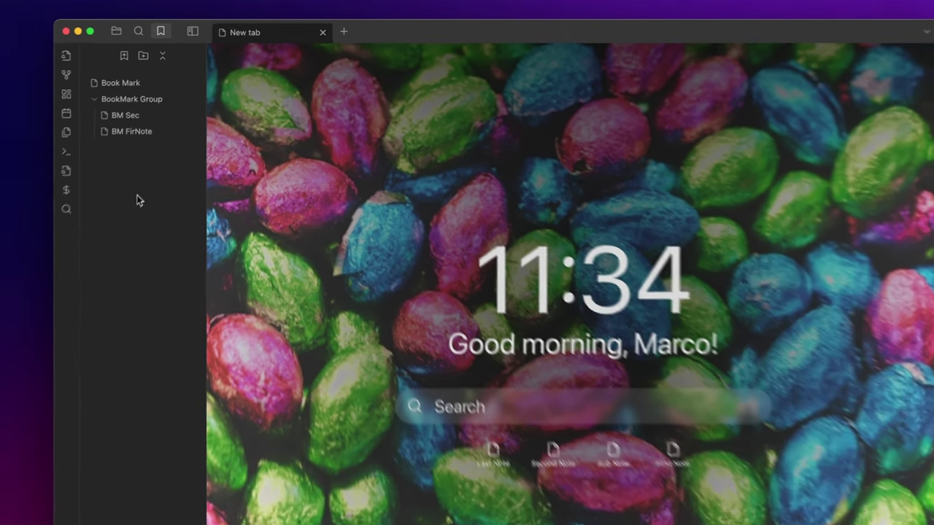
key(super+comma)
scroll(677, 274, down, 10)
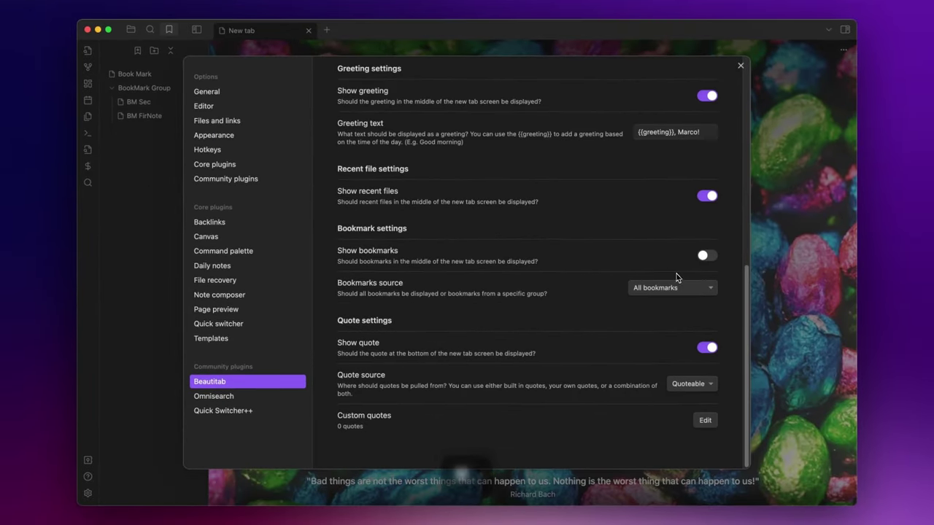
click(709, 257)
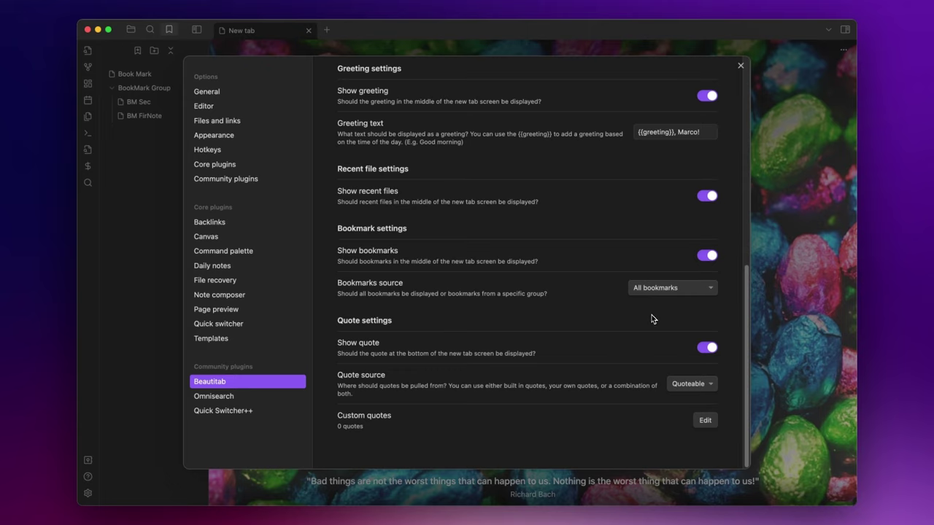
key(Escape)
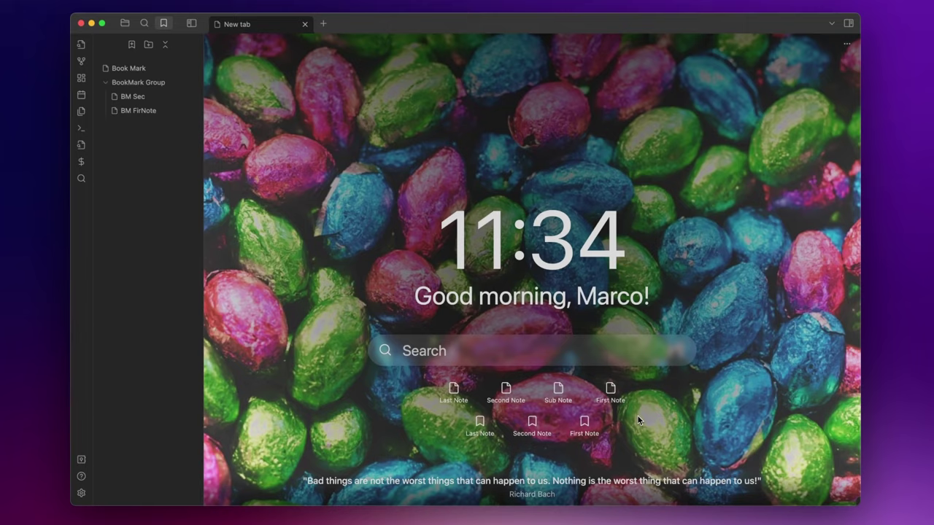
Set Beautitab's bookmarks source to Bookmarks from group with BookMark Group as the group, and return to the new tab.
key(super+comma)
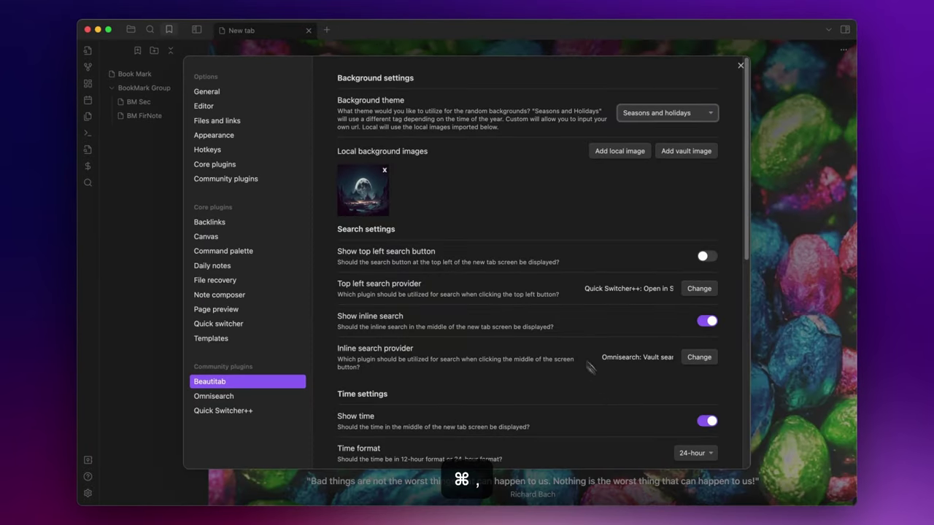
scroll(577, 350, down, 5)
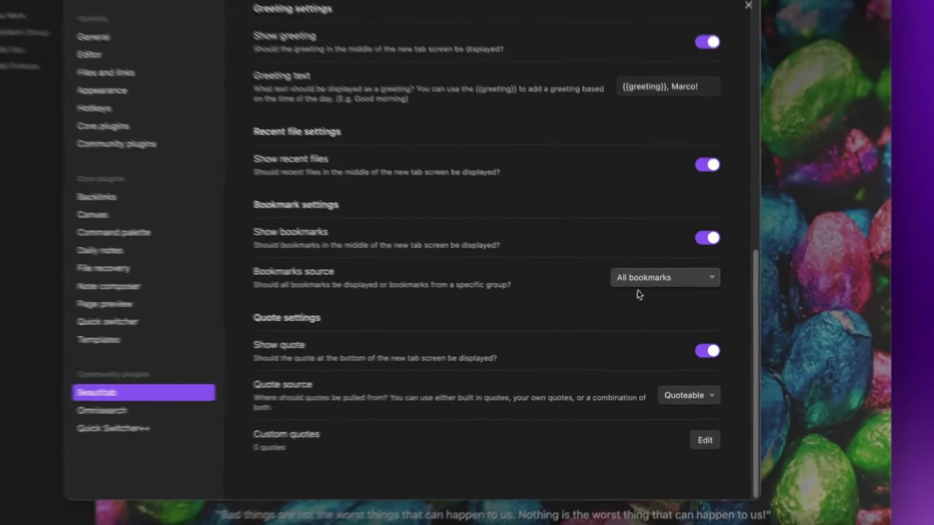
click(652, 288)
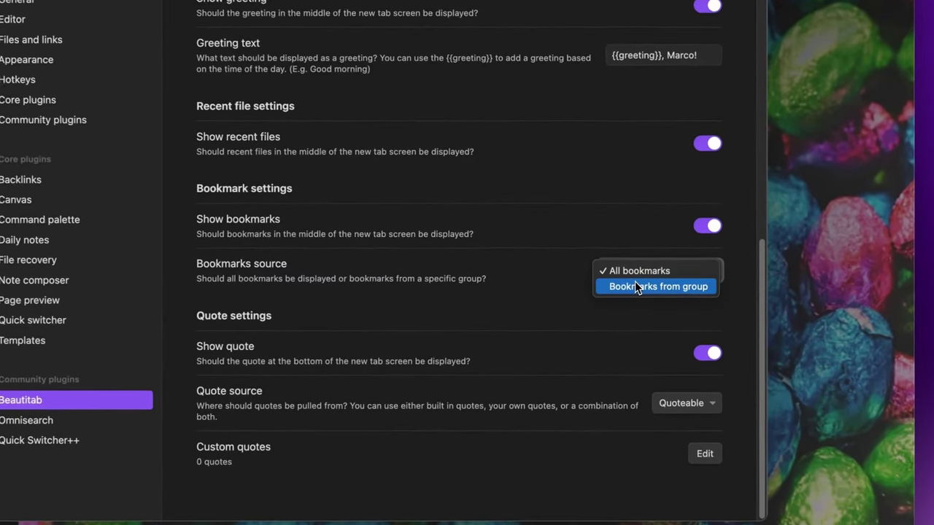
click(638, 289)
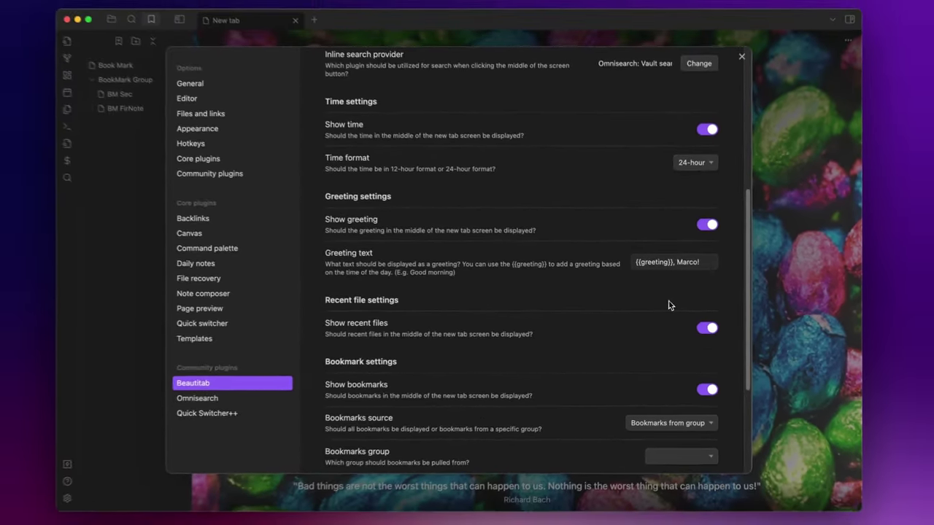
scroll(678, 300, down, 5)
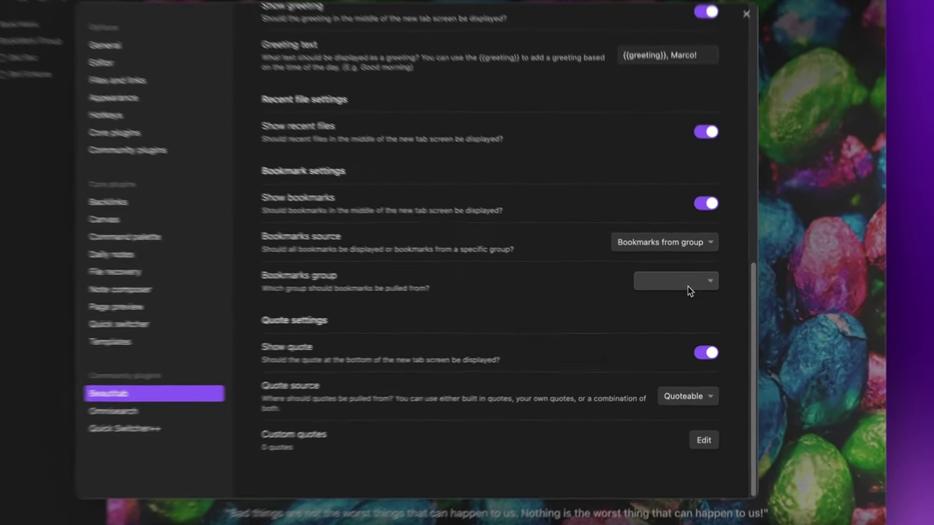
click(687, 290)
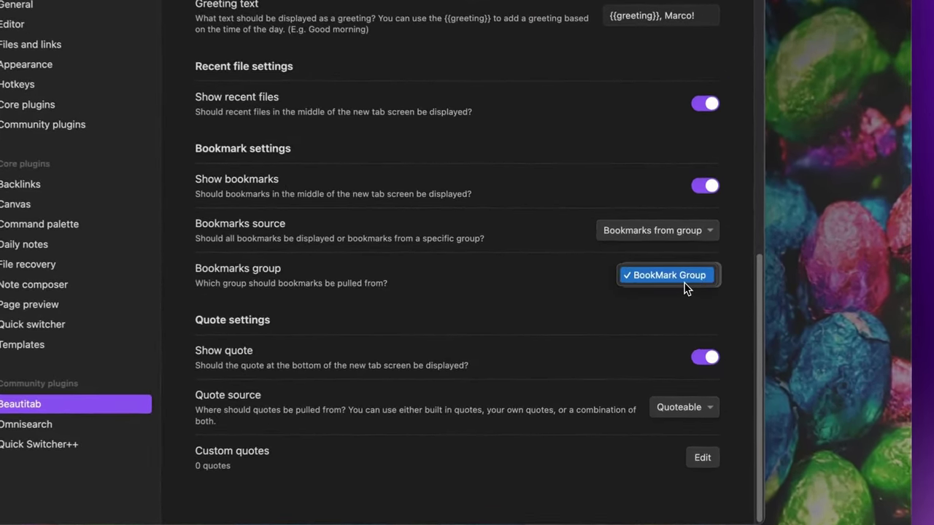
click(684, 281)
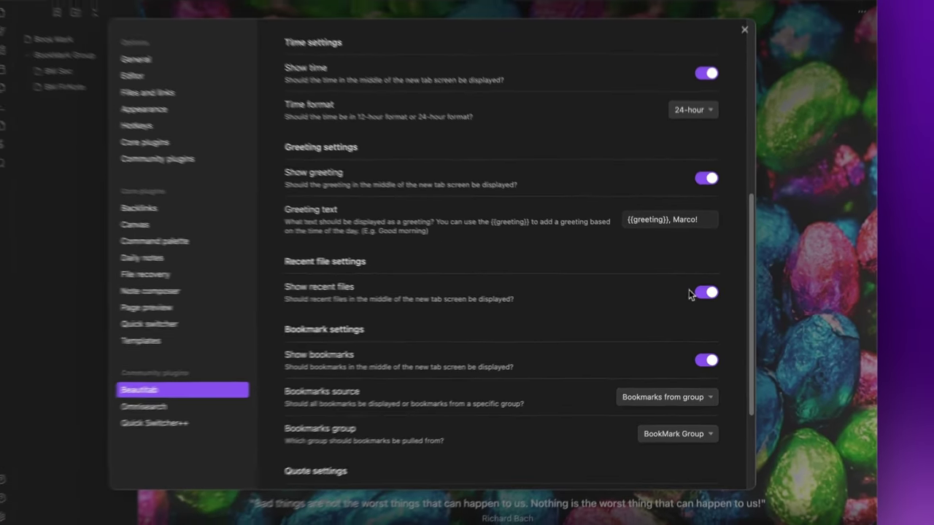
key(Escape)
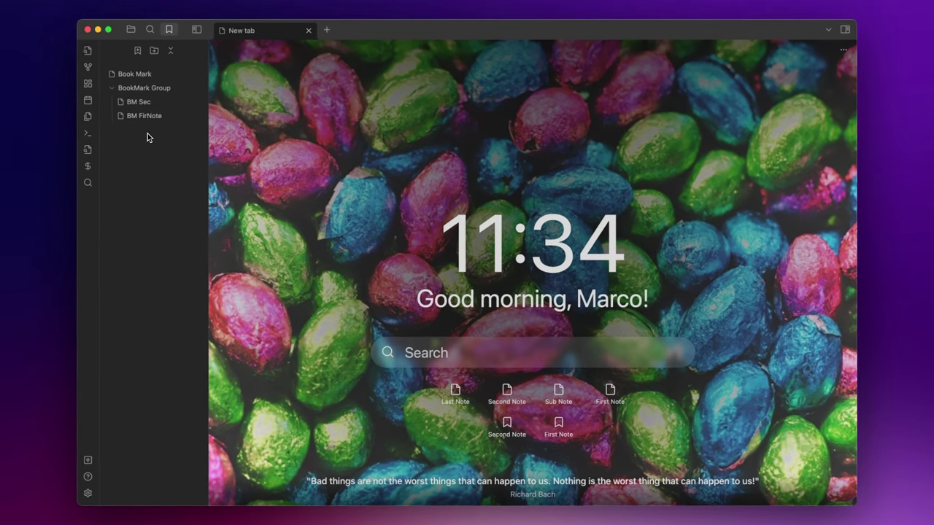
Set Beautitab's quote source to Both.
key(super+comma)
scroll(503, 211, down, 10)
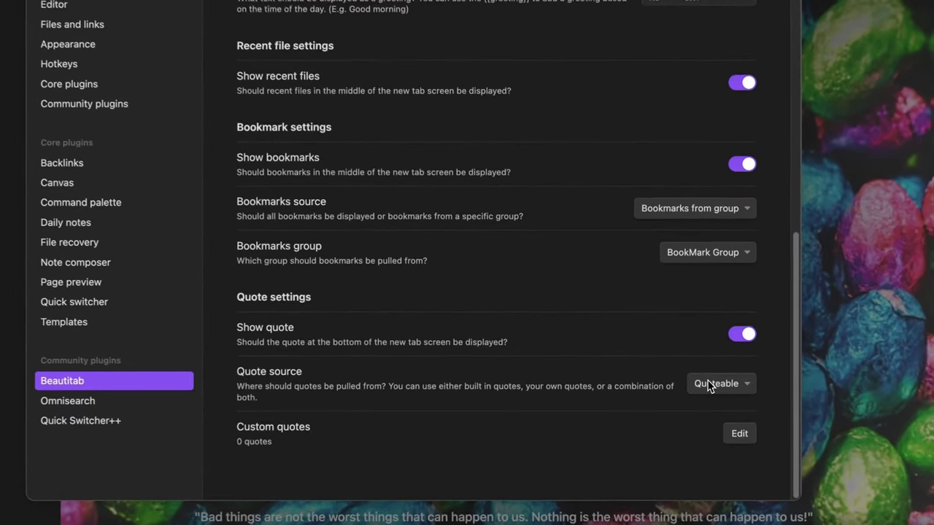
click(682, 386)
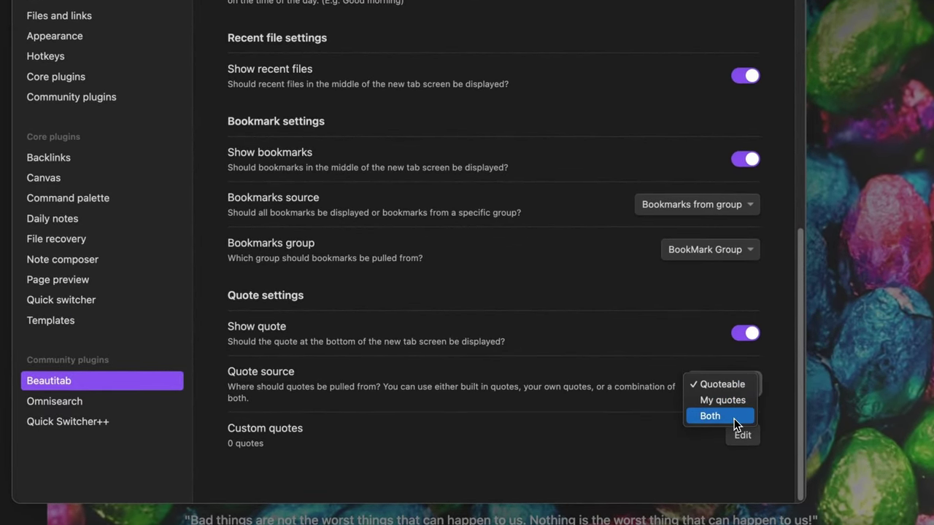
click(735, 425)
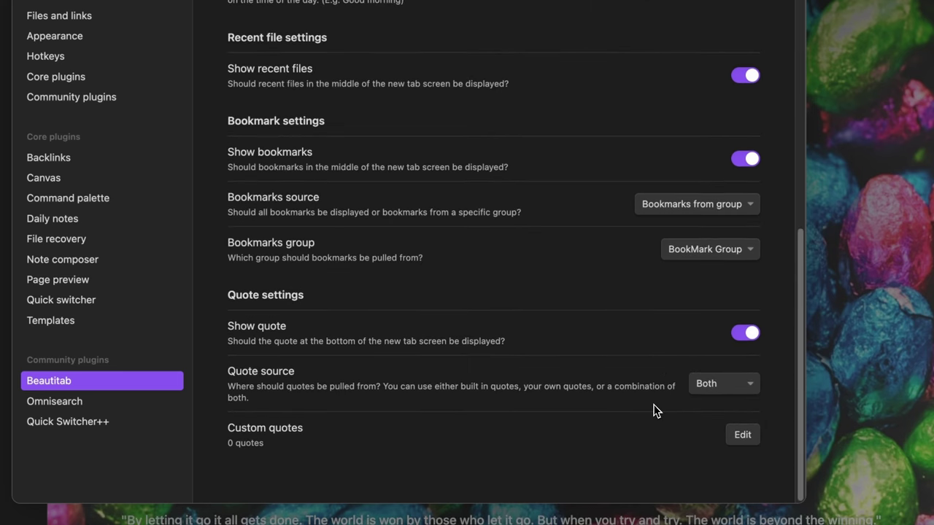
Save a custom Beautitab quote reading "This is a quote" with the author's first name, and reload the new tab to check the quotes.
click(744, 437)
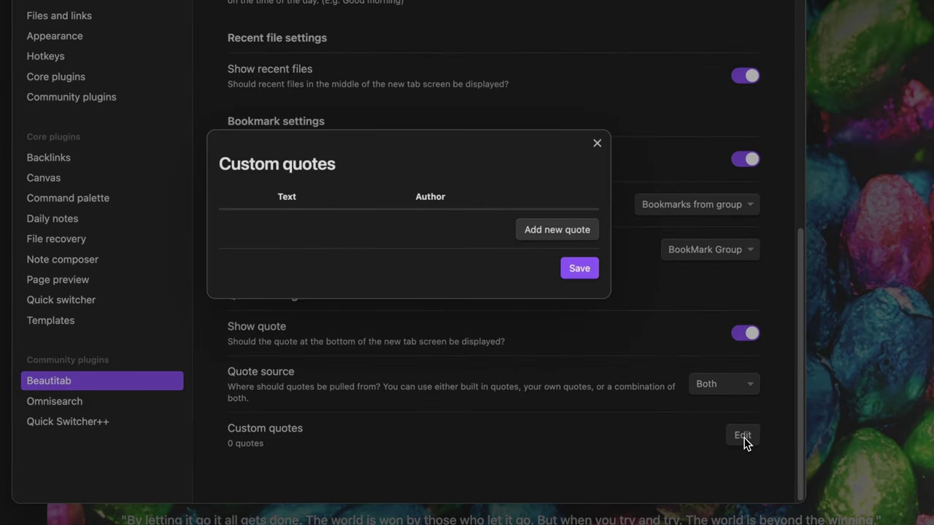
click(584, 232)
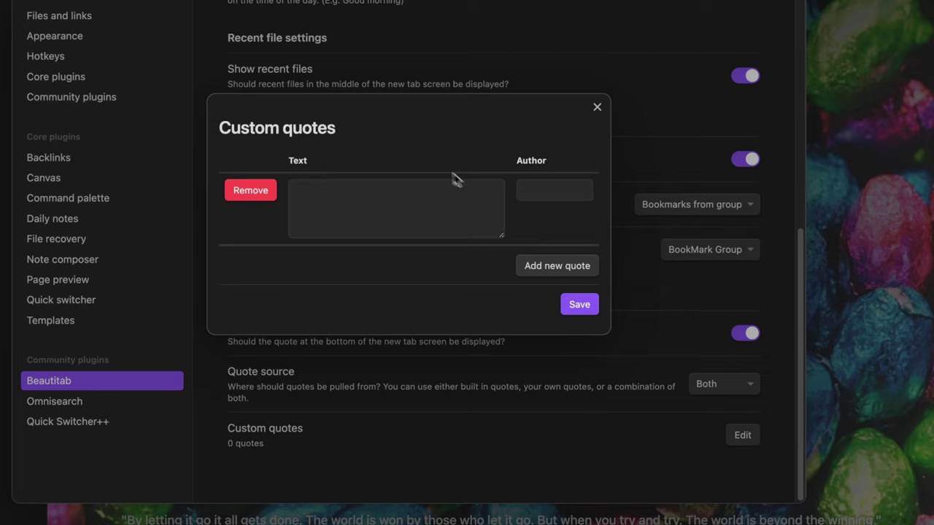
click(416, 201)
text(This is a)
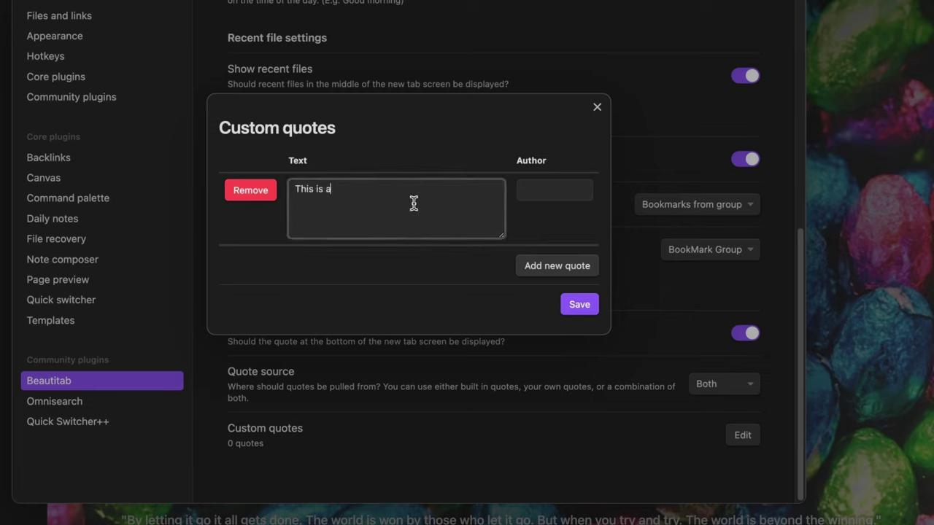
text( quote)
click(561, 194)
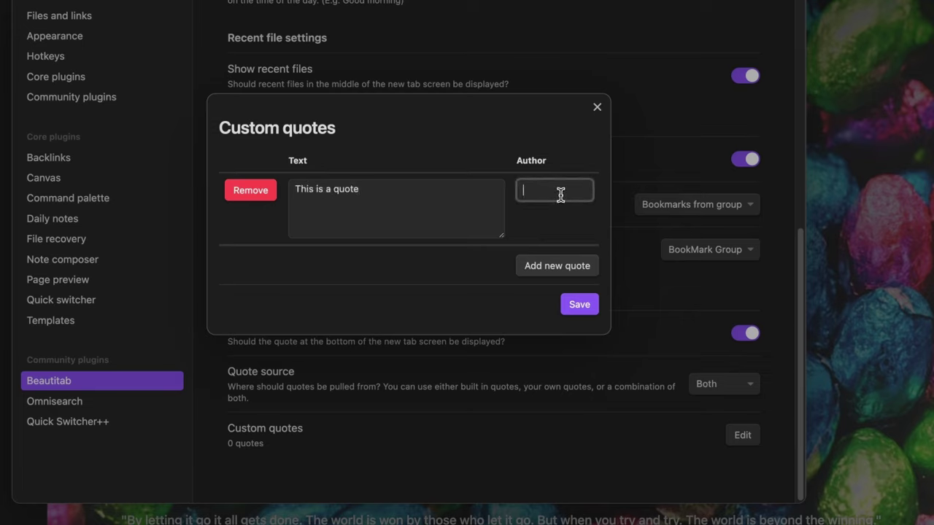
click(577, 305)
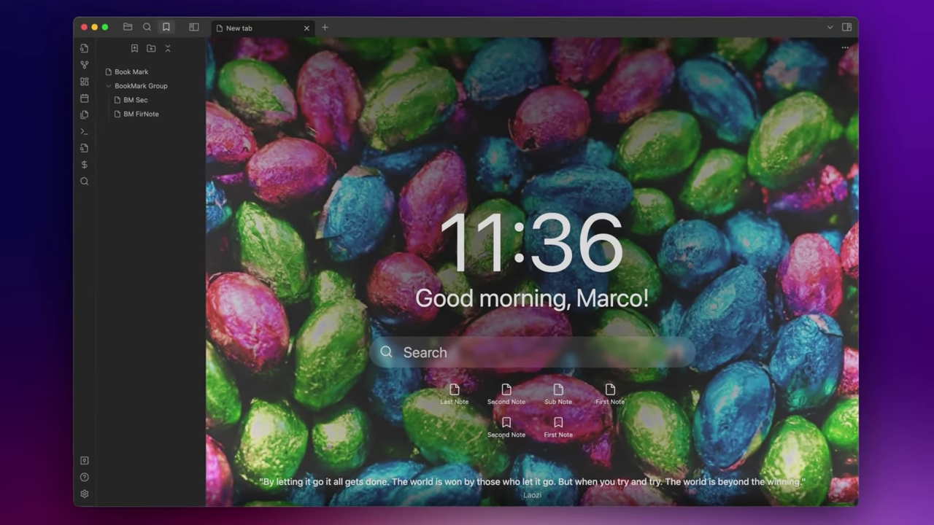
click(309, 30)
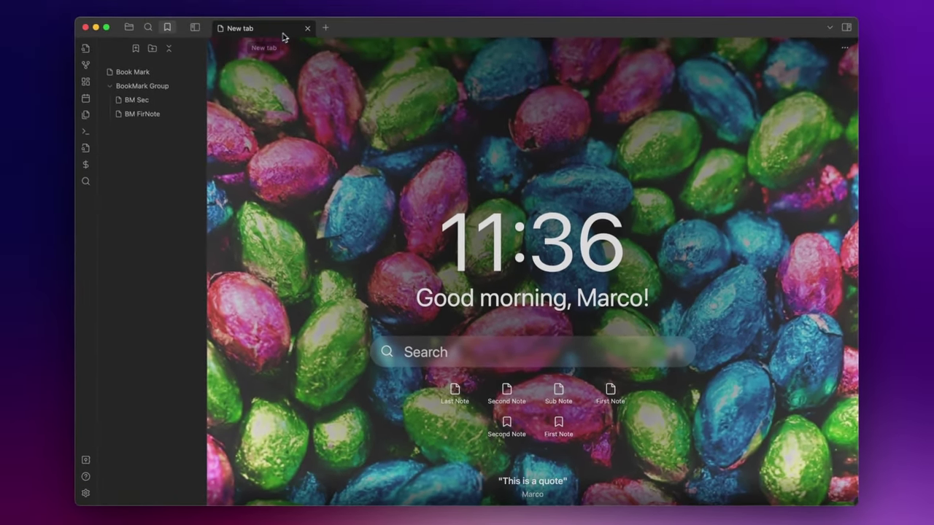
click(308, 32)
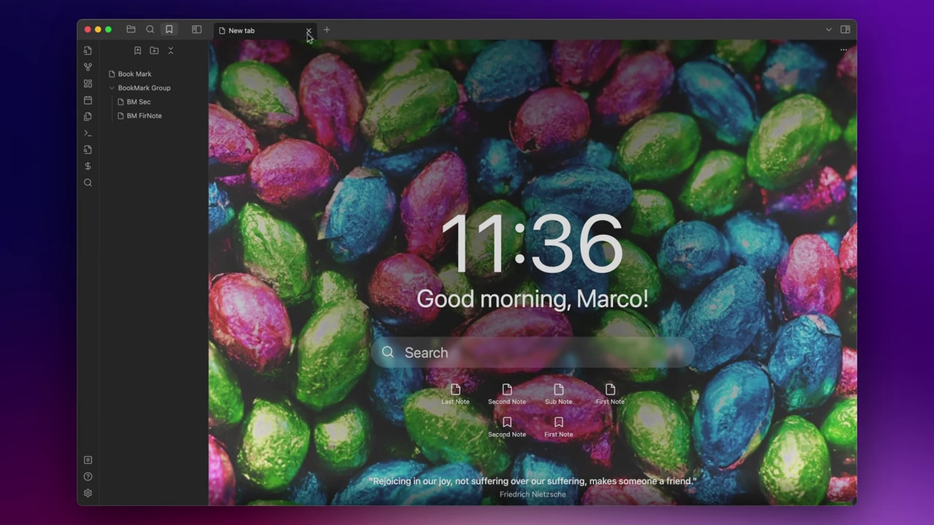